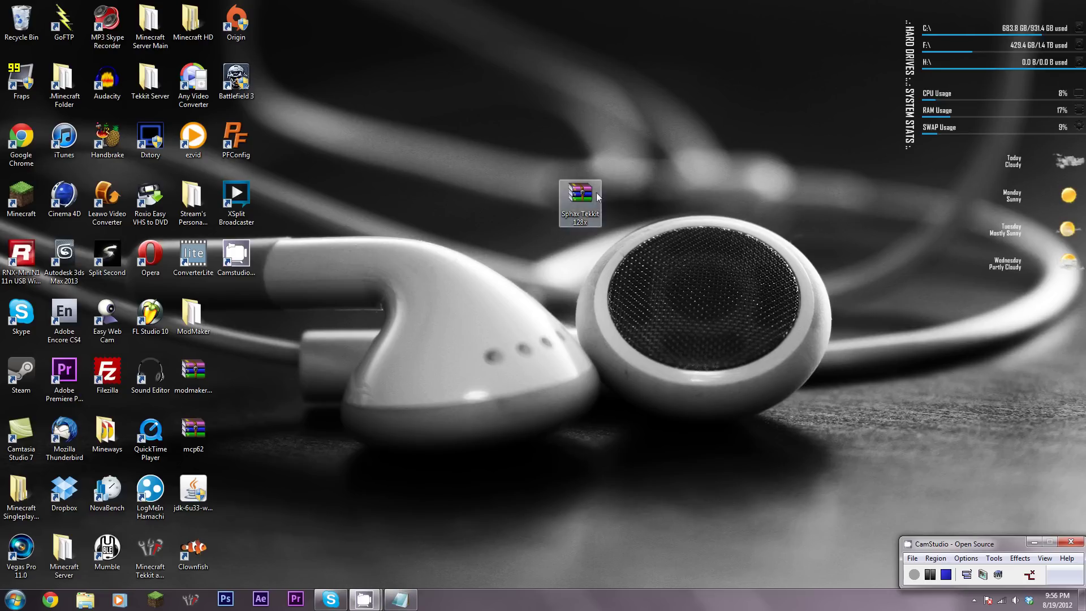
{"action": "left_click", "coordinate": [626, 244]}
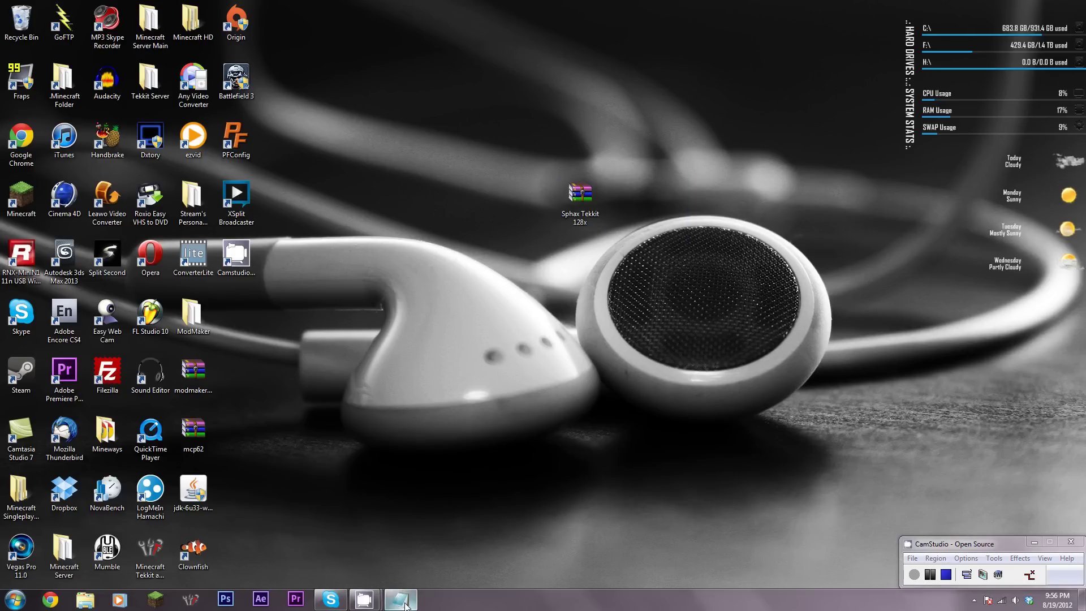
{"action": "mouse_move", "coordinate": [406, 605]}
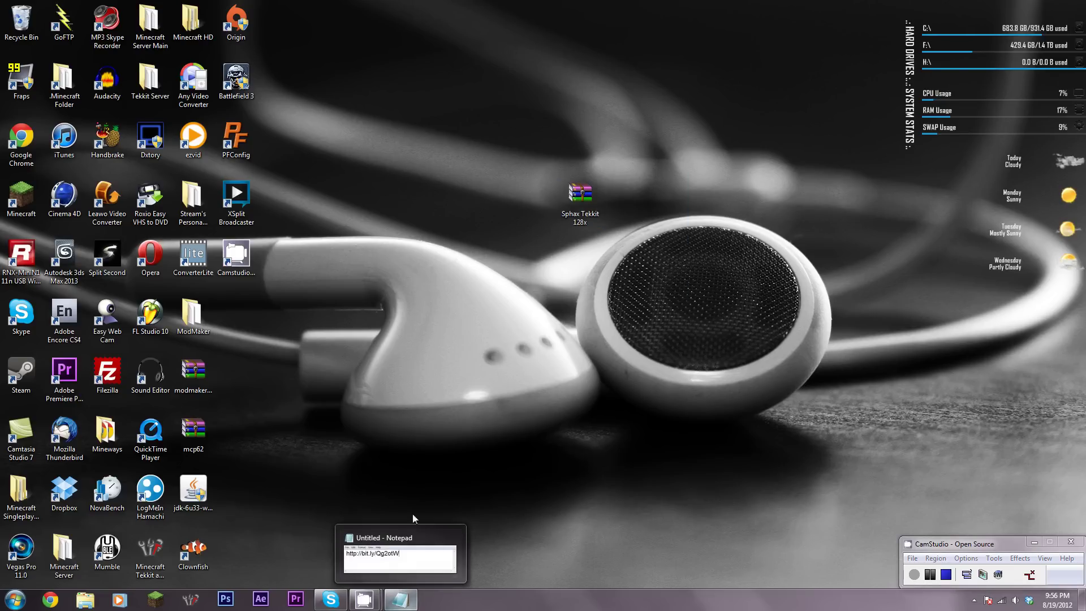
{"action": "left_click", "coordinate": [403, 601]}
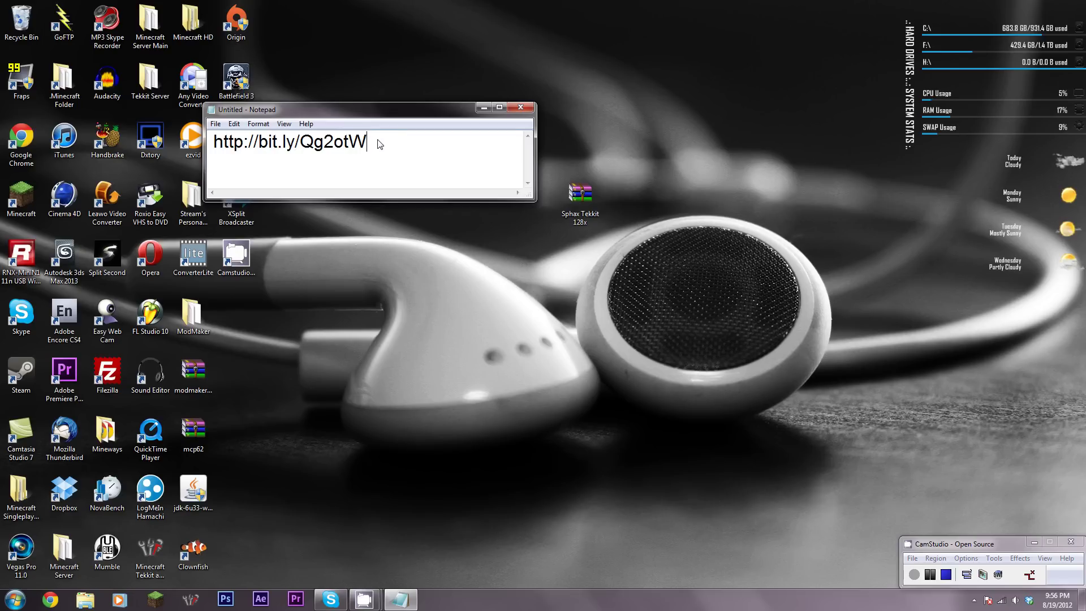
{"action": "left_click_drag", "start_coordinate": [377, 145], "coordinate": [215, 148]}
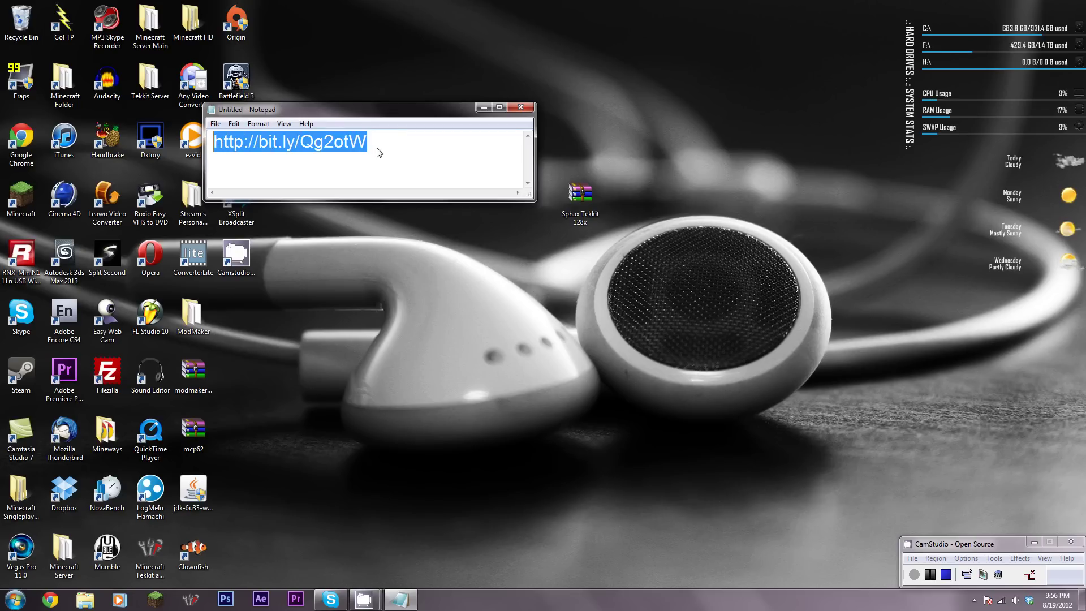
{"action": "right_click", "coordinate": [314, 138]}
{"action": "left_click", "coordinate": [300, 143]}
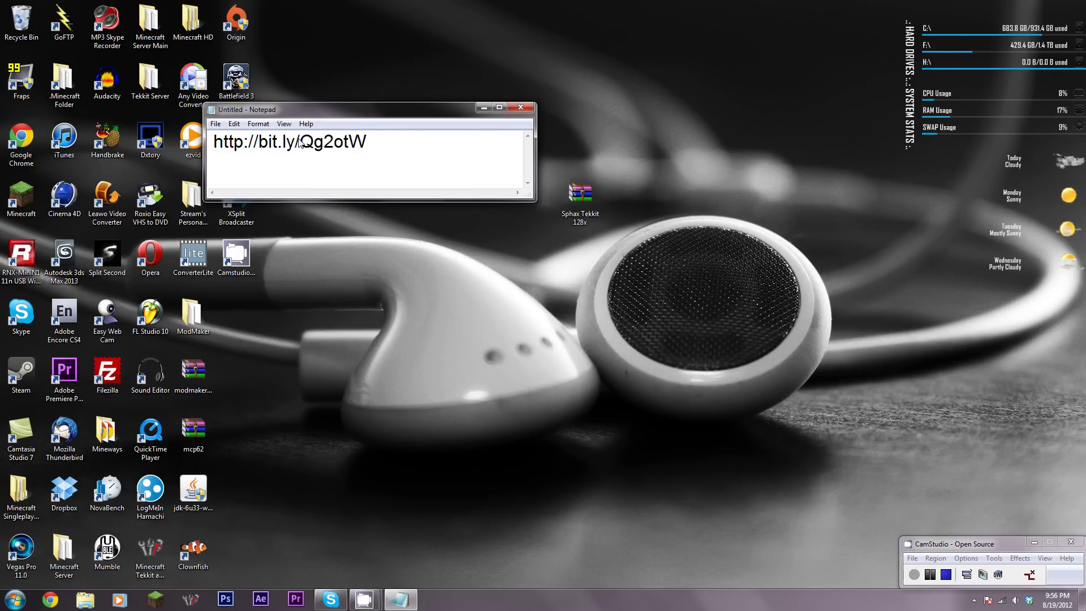
{"action": "key", "text": "ctrl+a"}
Step: Launch Chrome and load the copied bit.ly link in the address bar
{"action": "left_click", "coordinate": [50, 600]}
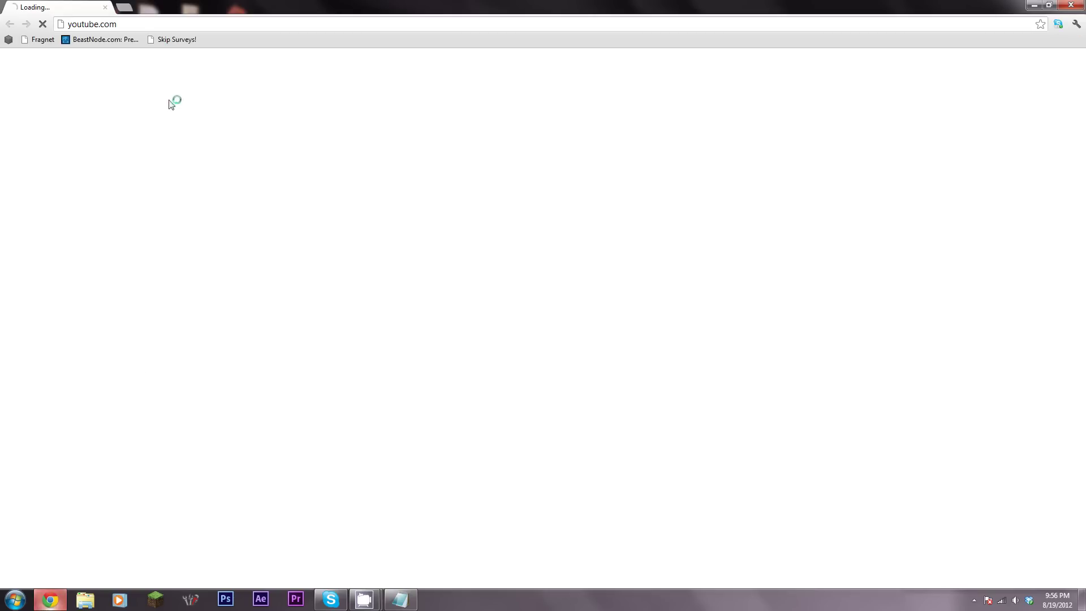
{"action": "left_click", "coordinate": [163, 22]}
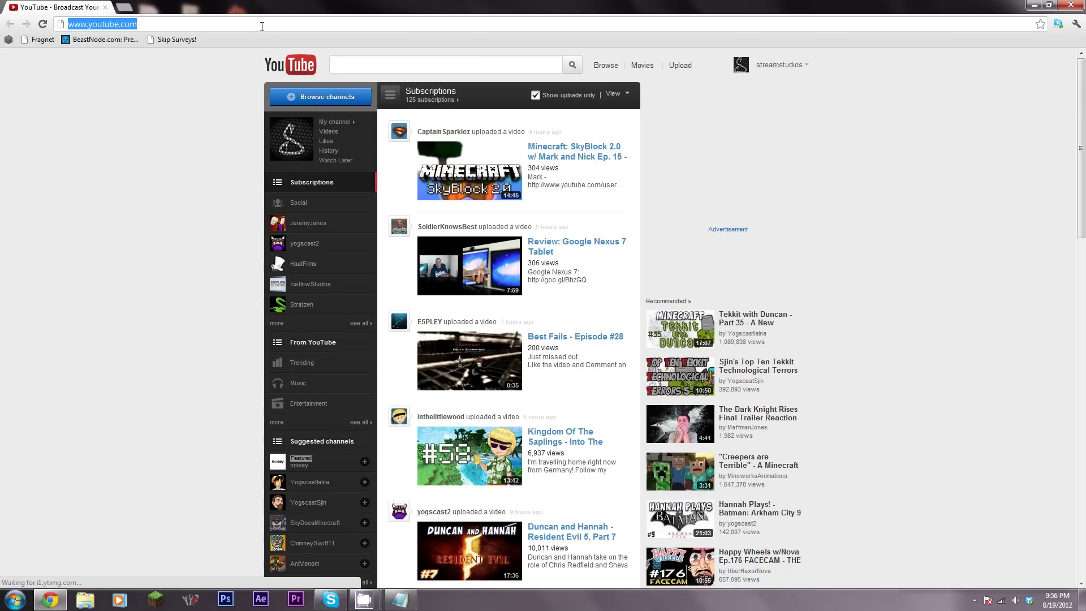
{"action": "key", "text": "ctrl+v"}
{"action": "key", "text": "Return"}
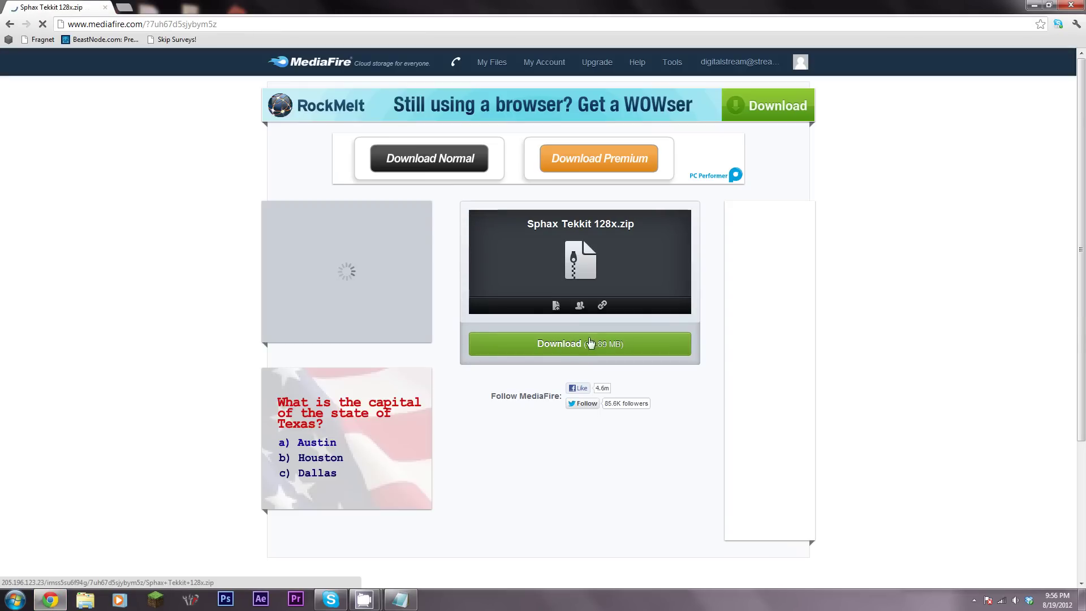
Step: Start the Sphax Tekkit 128x.zip download from MediaFire, cancel it, and minimize Chrome
{"action": "left_click", "coordinate": [589, 341]}
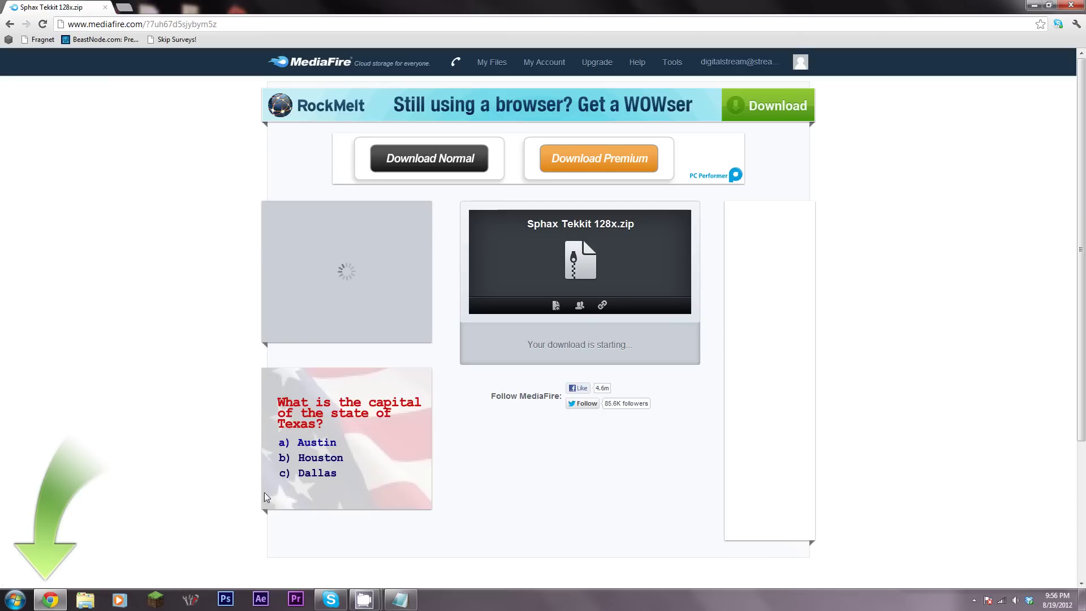
{"action": "left_click", "coordinate": [330, 542]}
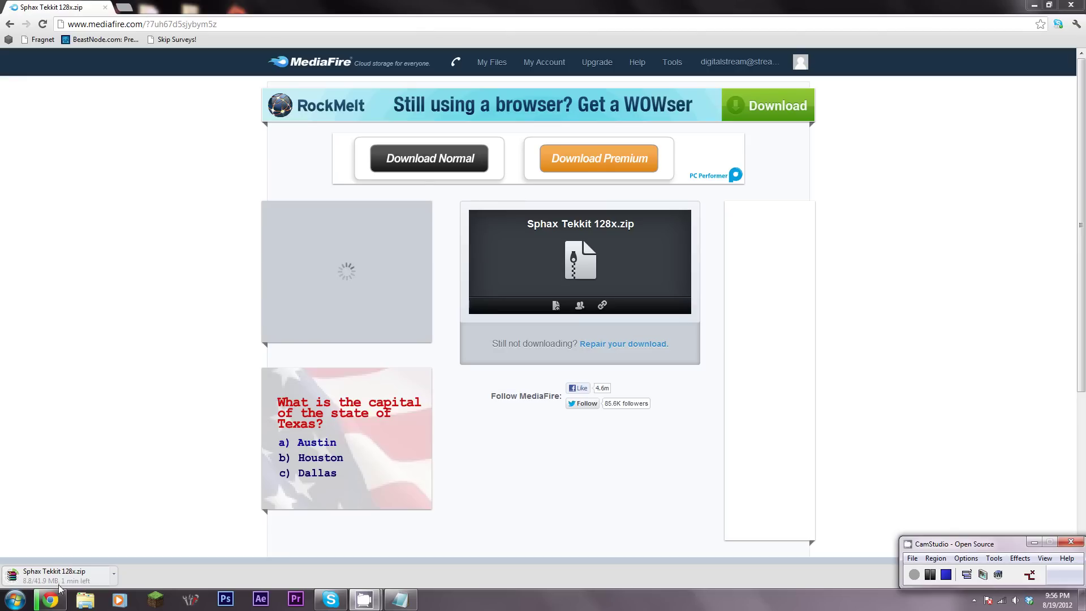
{"action": "left_click", "coordinate": [114, 576]}
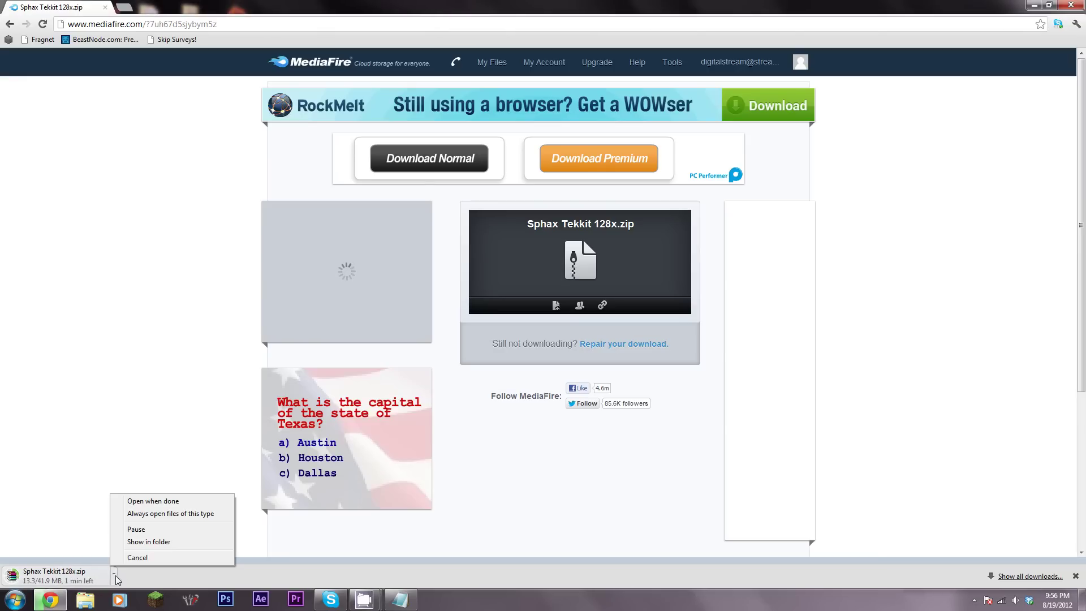
{"action": "left_click", "coordinate": [140, 553]}
{"action": "left_click", "coordinate": [1028, 5]}
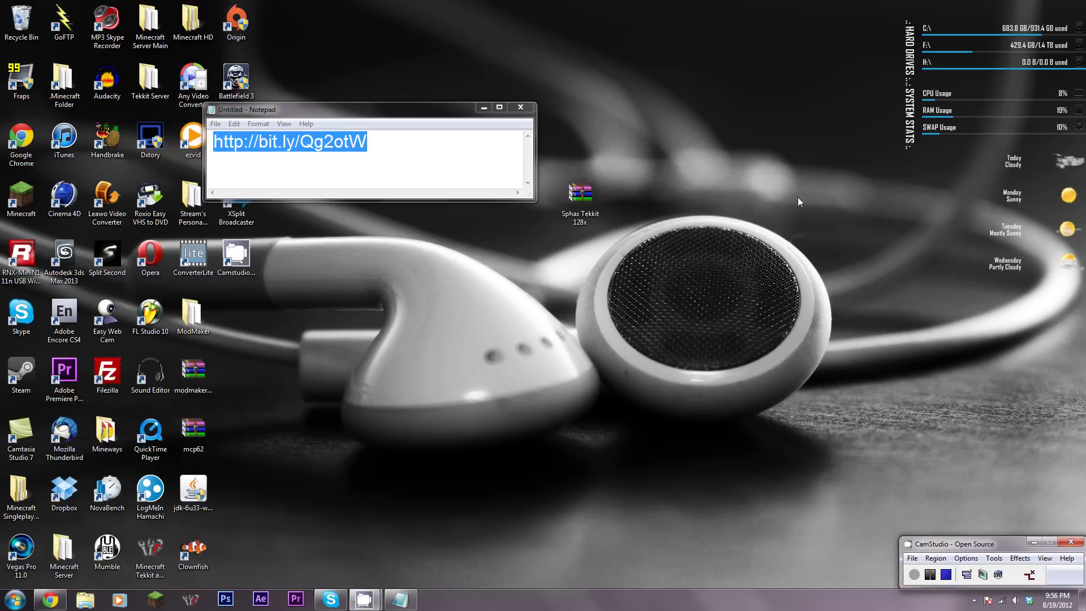
Step: Minimize Notepad and open the %appdata% Roaming folder from Start search
{"action": "left_click", "coordinate": [488, 105]}
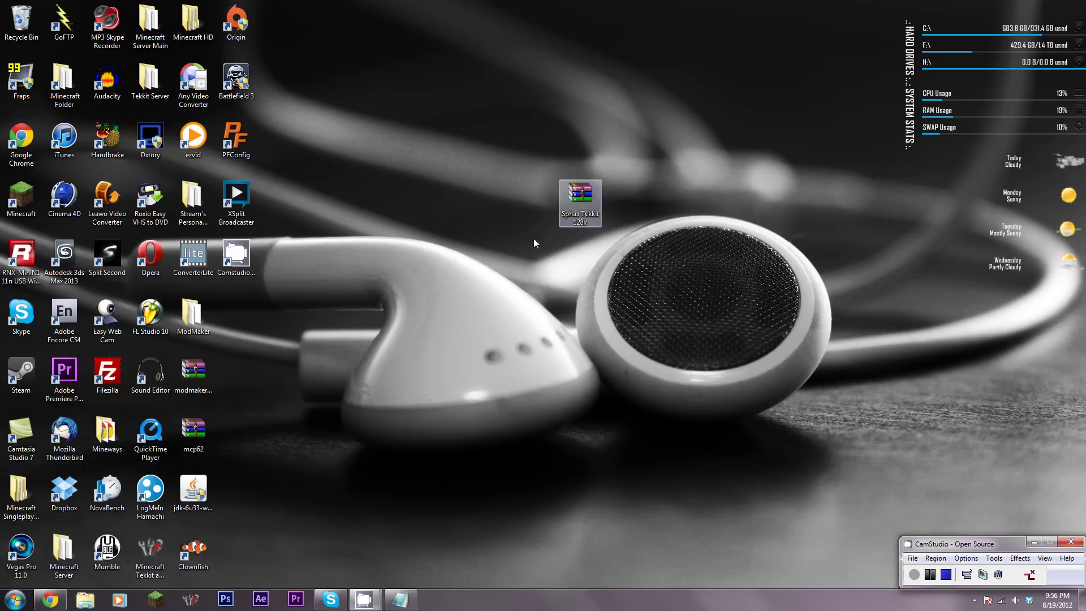
{"action": "left_click", "coordinate": [15, 598]}
{"action": "left_click", "coordinate": [37, 575]}
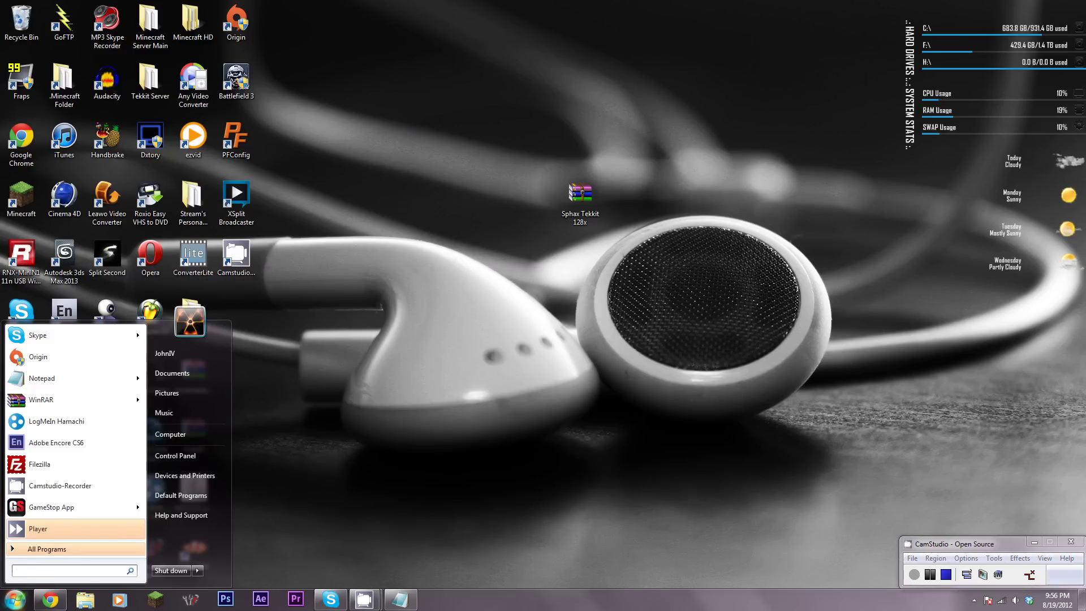
{"action": "type", "text": "%appdata%"}
{"action": "key", "text": "Return"}
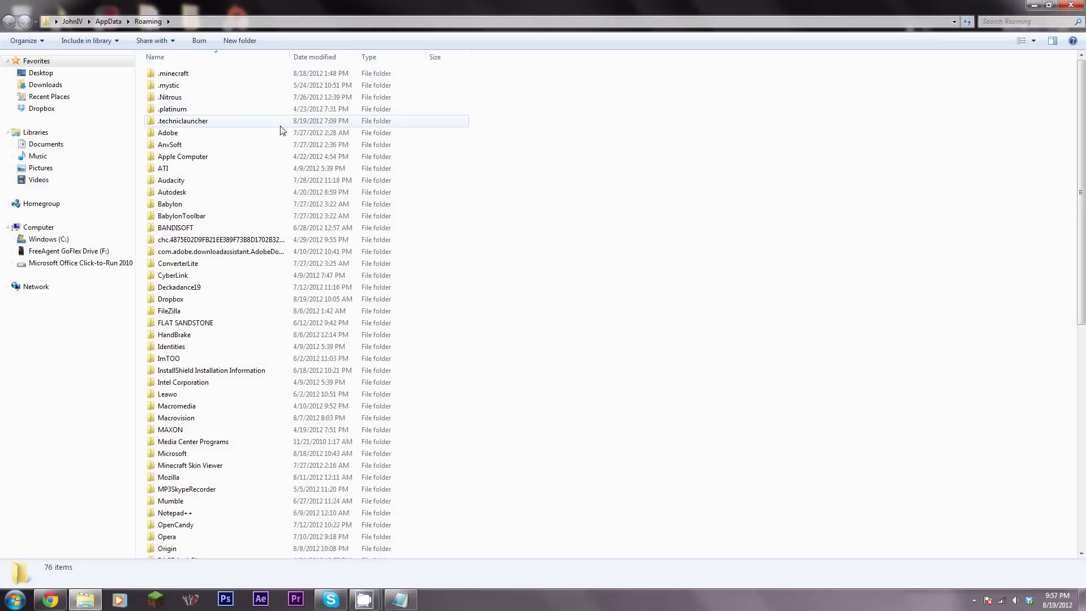
Step: Browse to .techniclauncher\tekkit\texturepacks and confirm the Sphax Tekkit 128x archive is there
{"action": "double_click", "coordinate": [222, 126]}
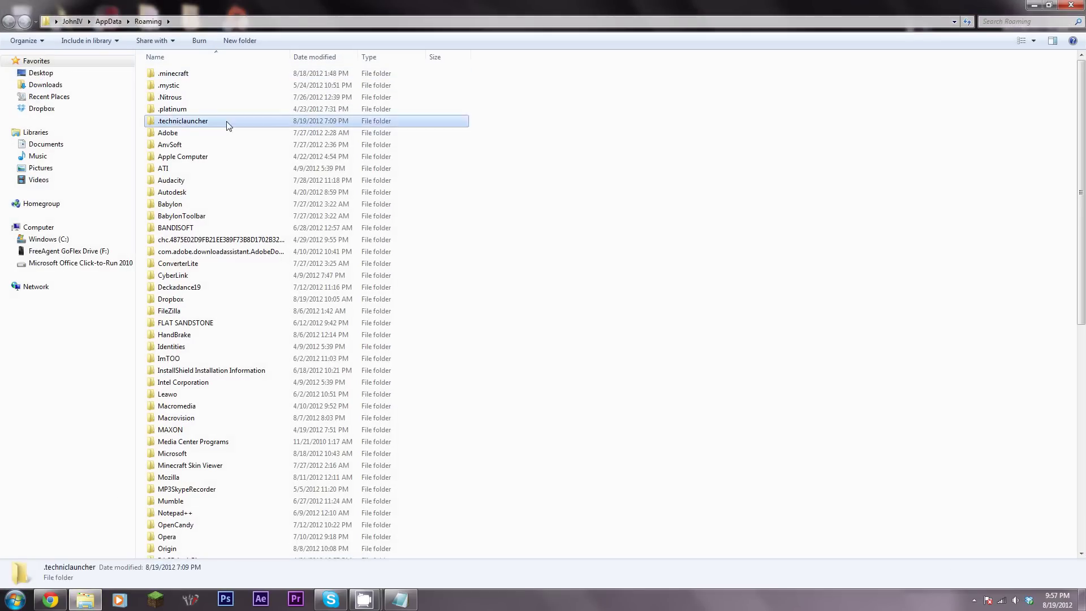
{"action": "double_click", "coordinate": [207, 120]}
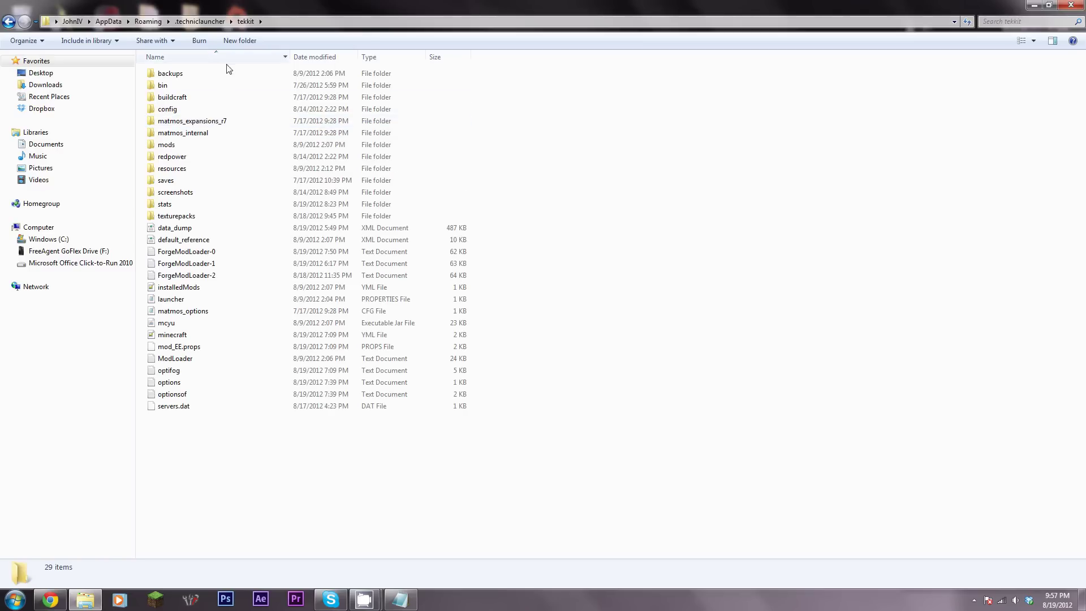
{"action": "double_click", "coordinate": [204, 216]}
{"action": "left_click_drag", "start_coordinate": [251, 222], "coordinate": [226, 76]}
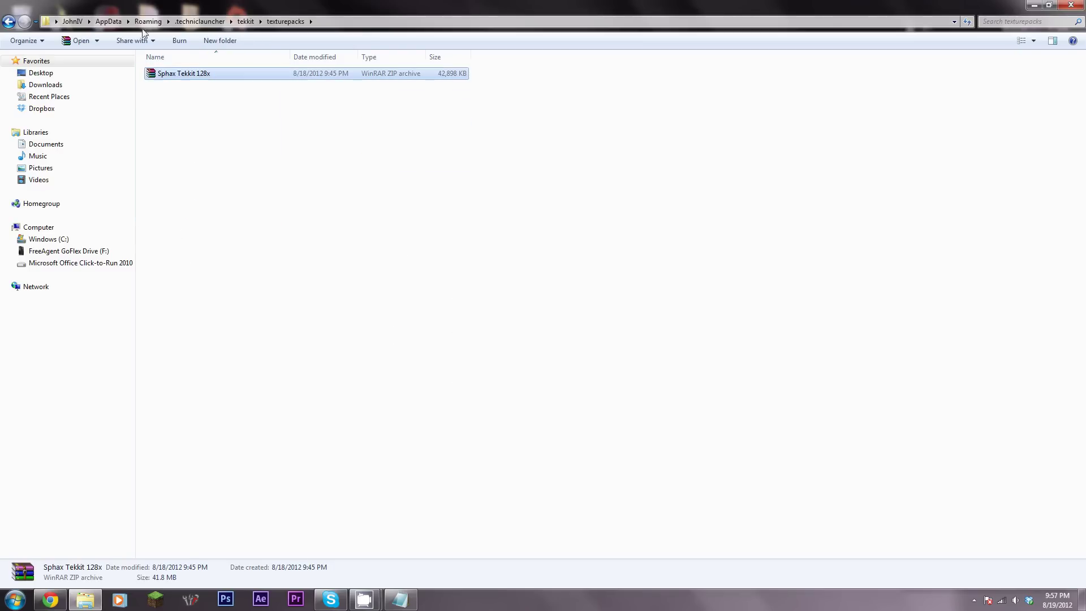
{"action": "left_click", "coordinate": [305, 196]}
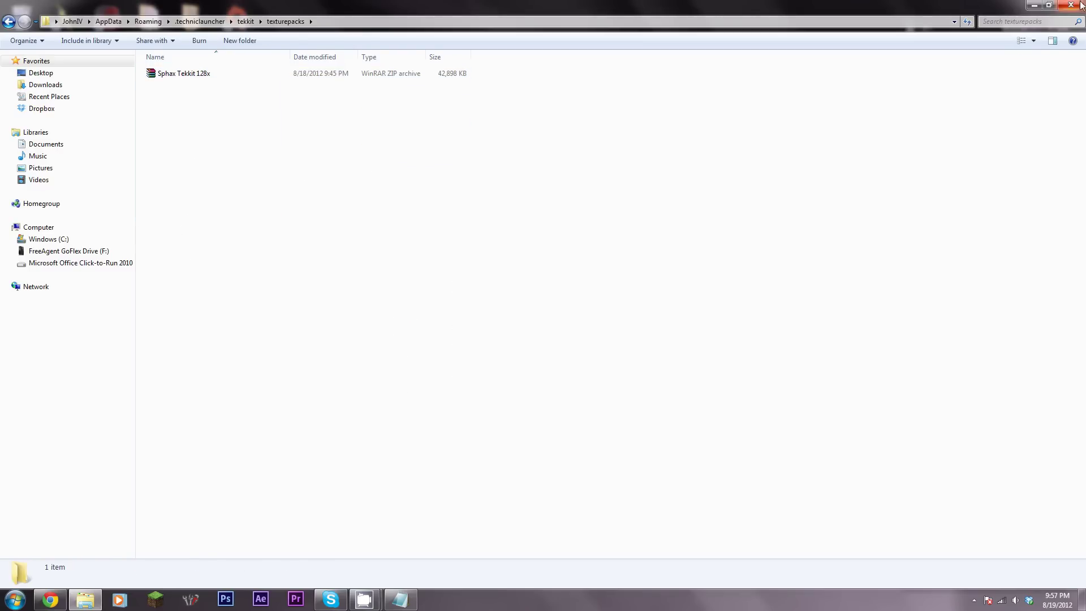
{"action": "key", "text": "super+d"}
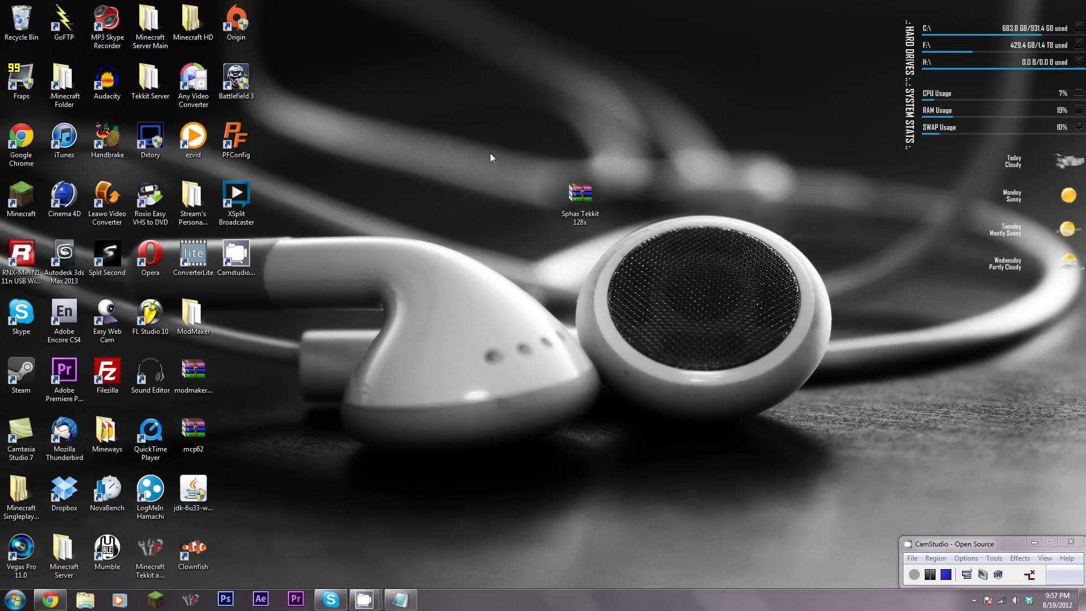
Step: Restore Chrome and enter bdcraft.bet as the address, correcting a typo
{"action": "left_click", "coordinate": [50, 599]}
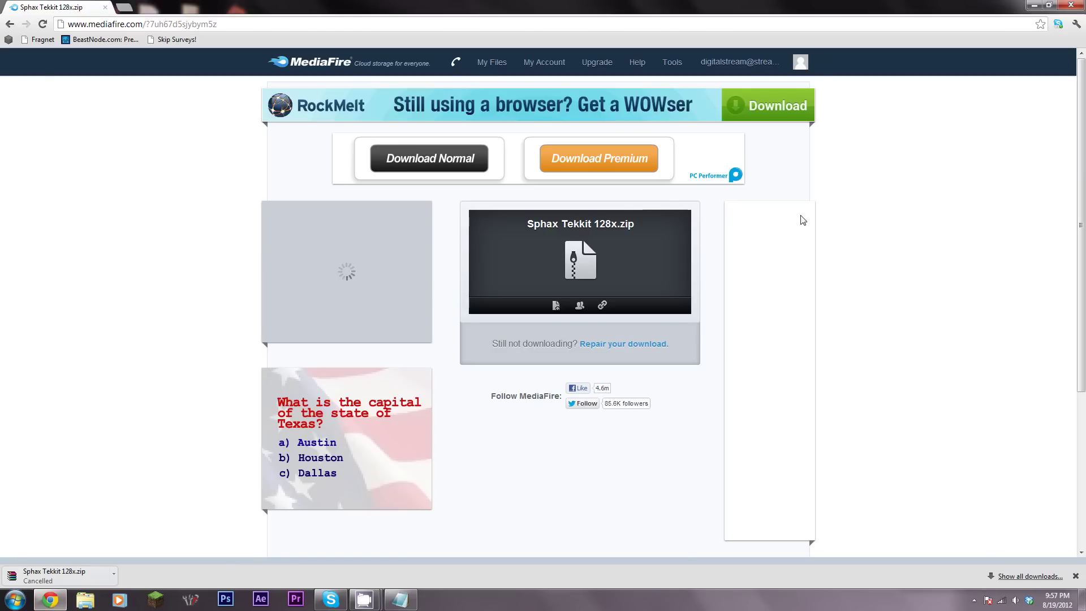
{"action": "left_click", "coordinate": [234, 24]}
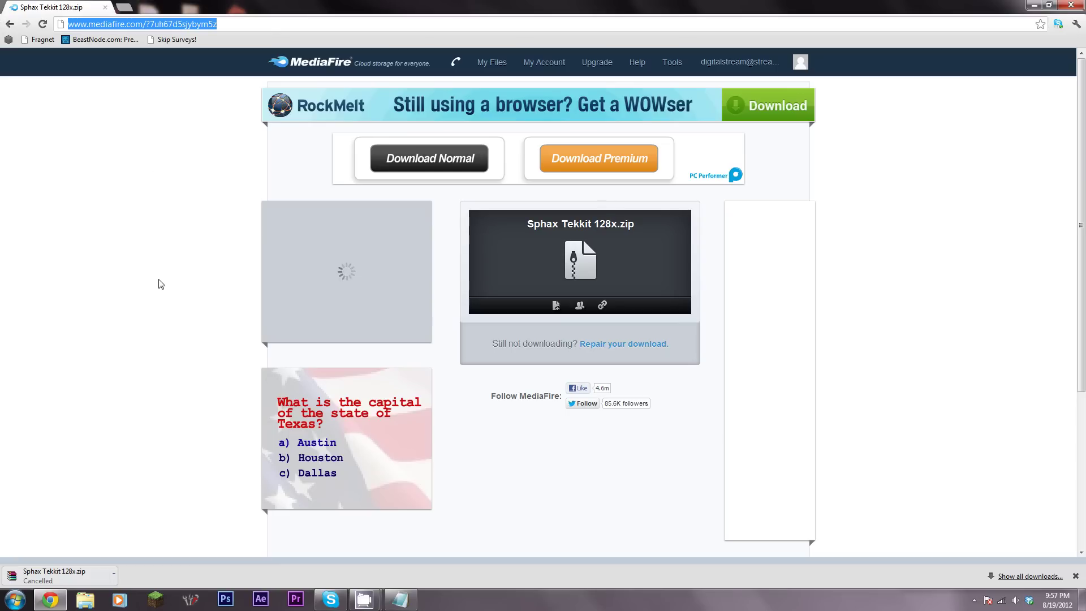
{"action": "type", "text": "bdcraft.mnet"}
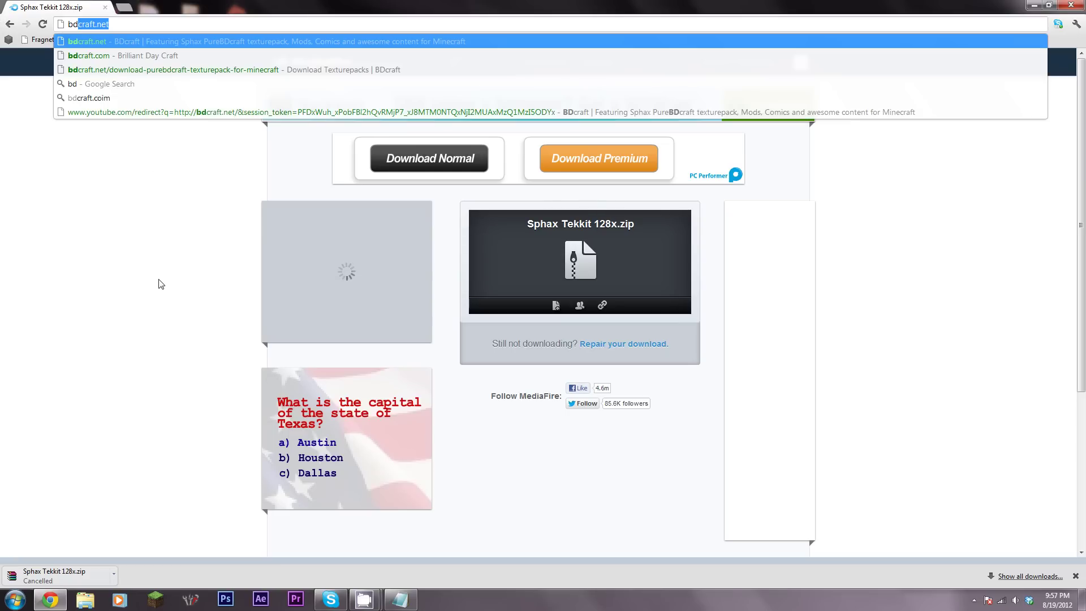
{"action": "key", "text": "BackSpace"}
{"action": "key", "text": "BackSpace"}
{"action": "key", "text": "BackSpace"}
{"action": "type", "text": "bet"}
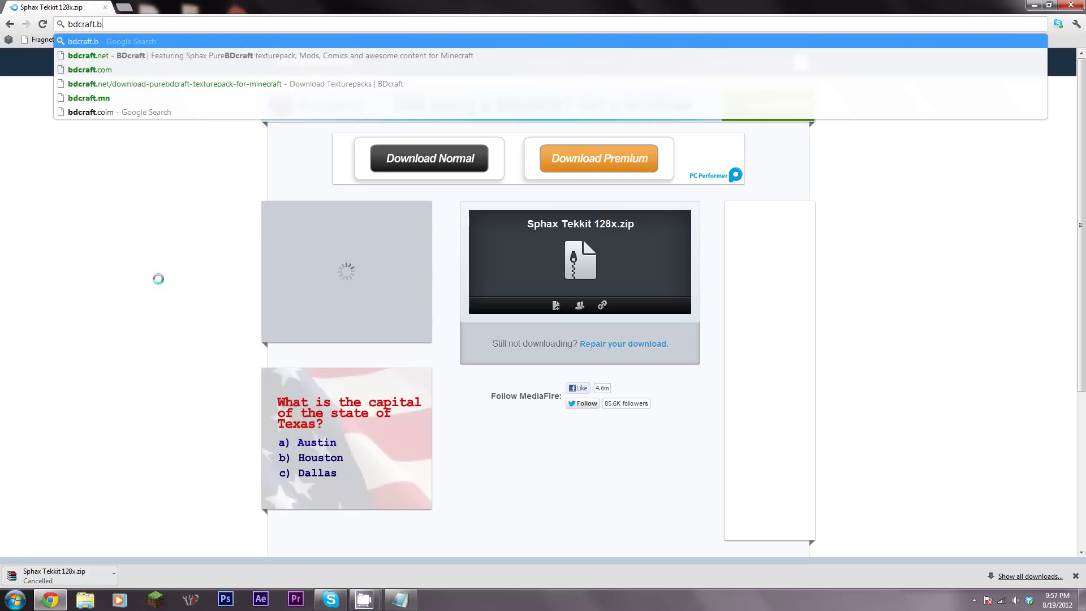
{"action": "key", "text": "Return"}
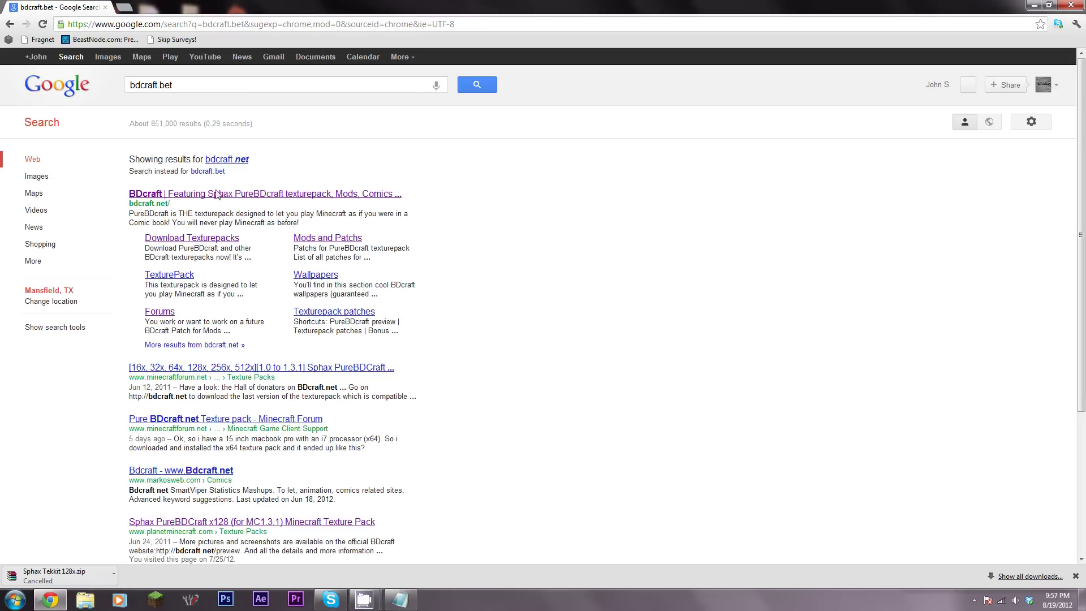
Step: Open BDcraft.net, browse the Download Texturepacks resolution list, then go to the forum
{"action": "left_click", "coordinate": [250, 408]}
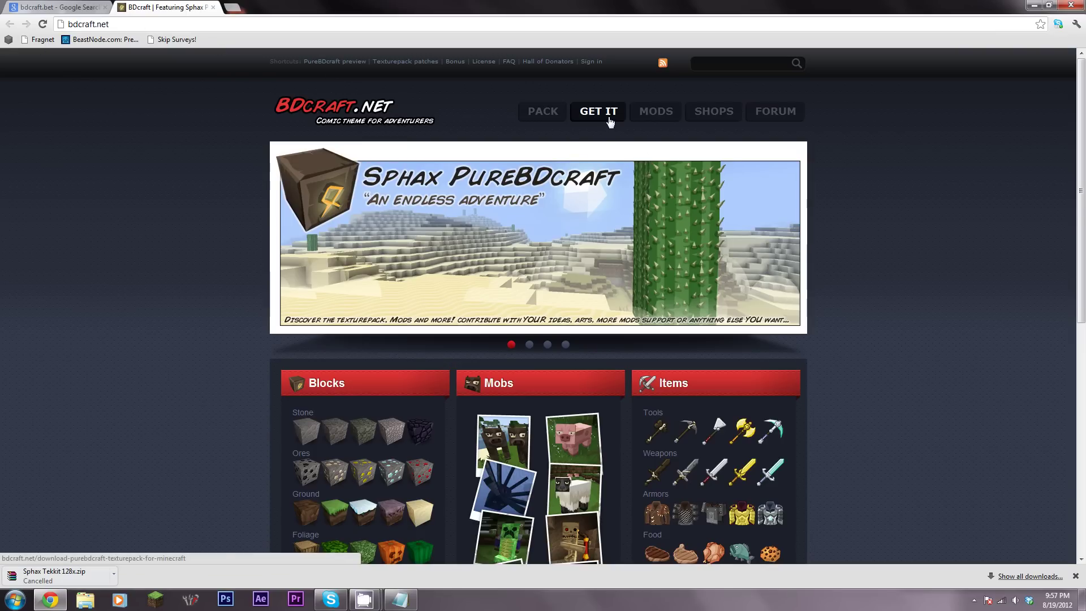
{"action": "left_click", "coordinate": [609, 120]}
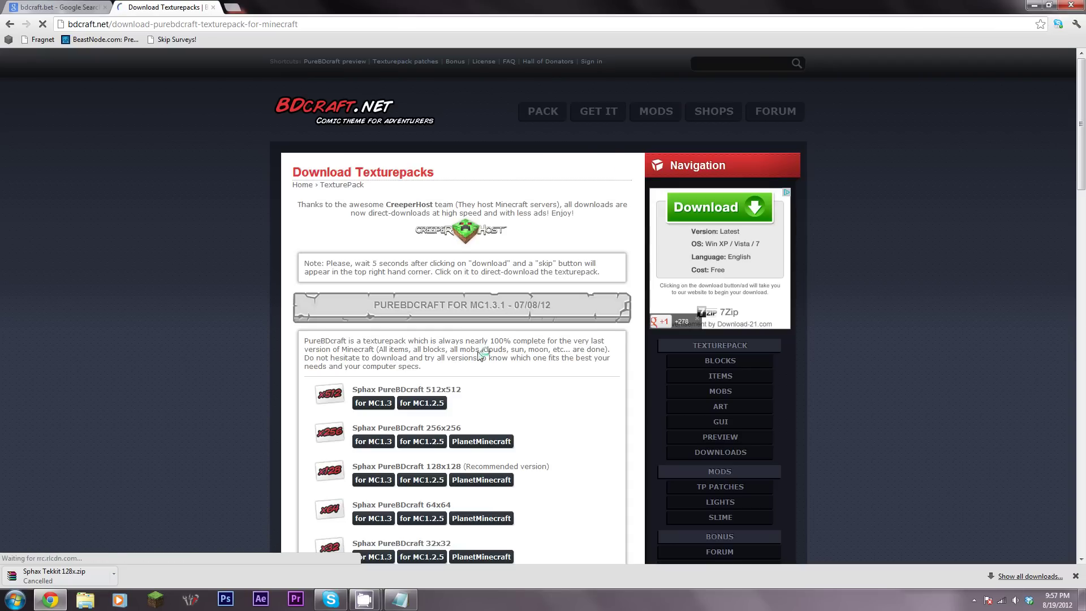
{"action": "scroll", "coordinate": [333, 376], "scroll_direction": "down", "scroll_amount": 2}
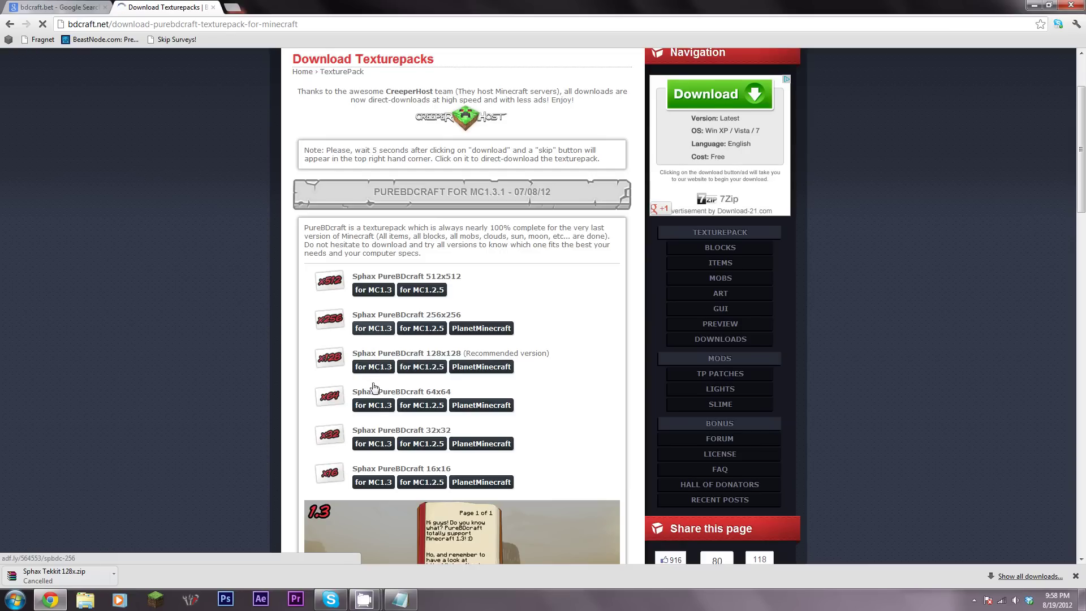
{"action": "scroll", "coordinate": [625, 339], "scroll_direction": "up", "scroll_amount": 3}
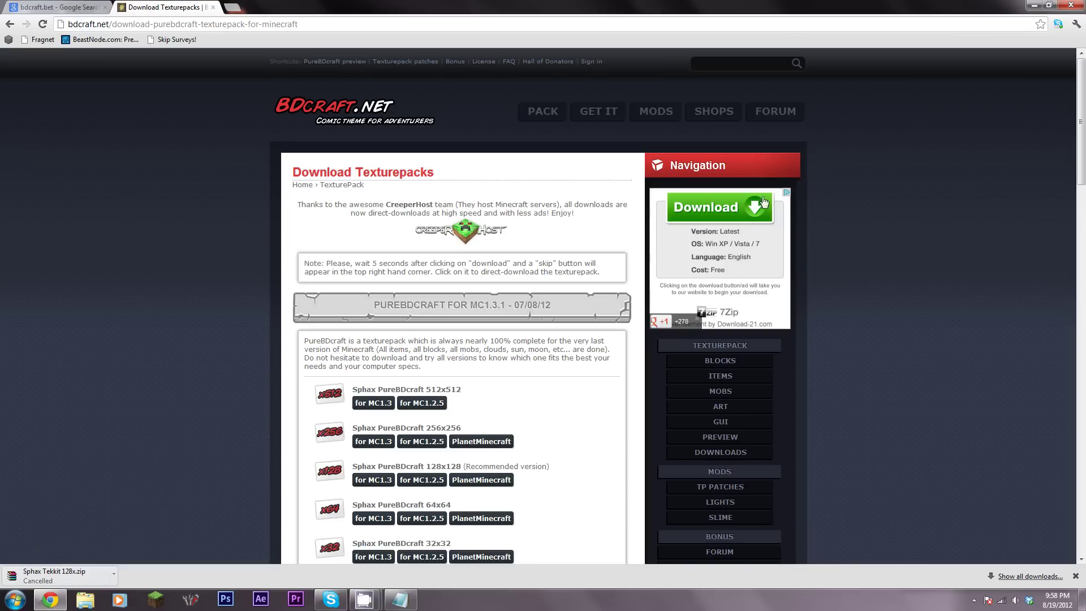
{"action": "scroll", "coordinate": [523, 419], "scroll_direction": "down", "scroll_amount": 3}
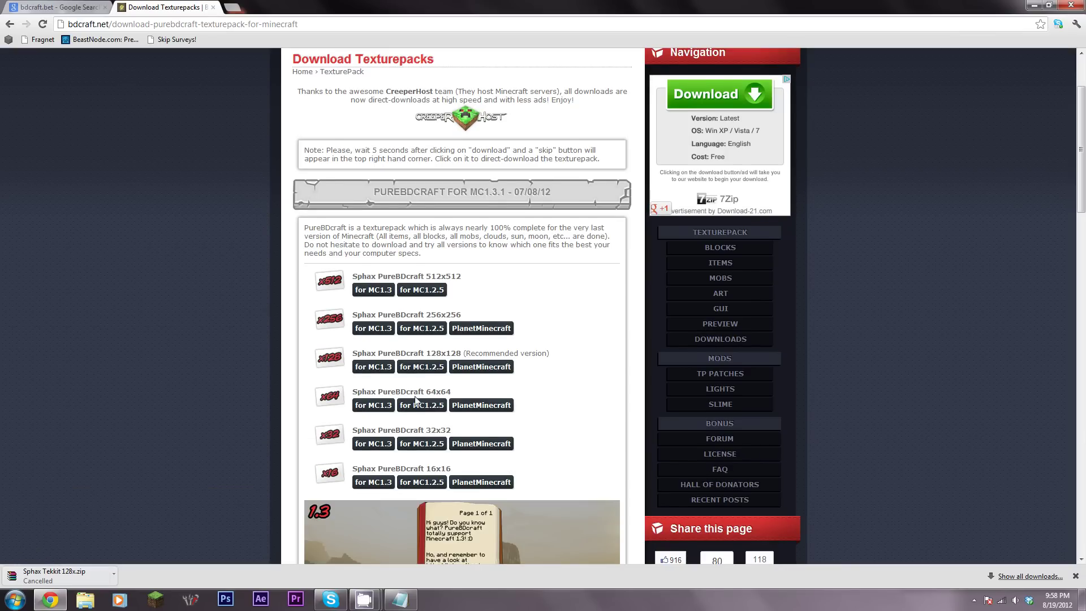
{"action": "scroll", "coordinate": [751, 405], "scroll_direction": "up", "scroll_amount": 2}
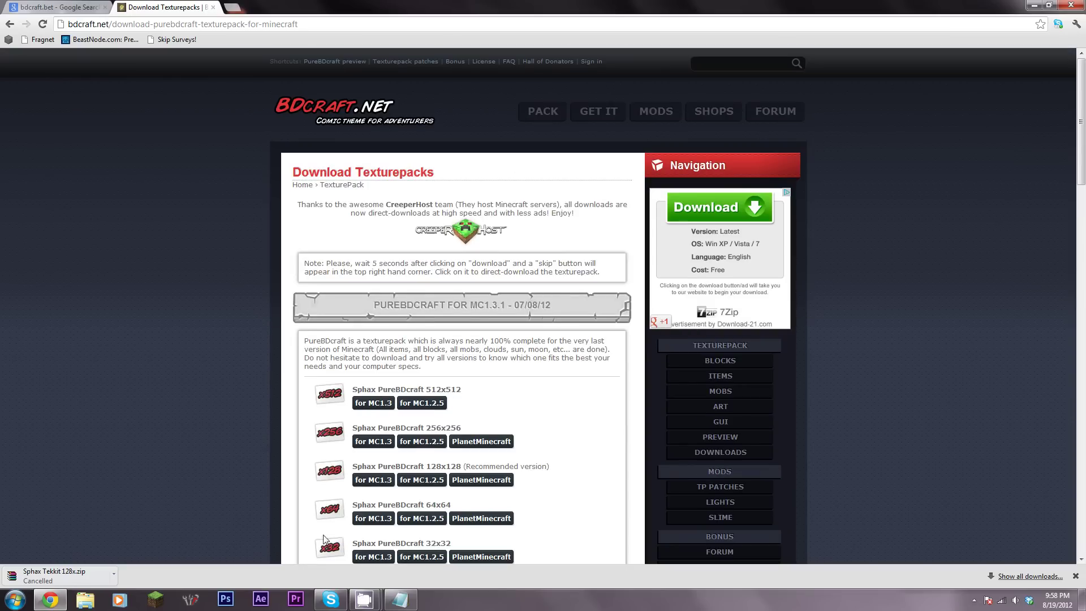
{"action": "left_click", "coordinate": [760, 116]}
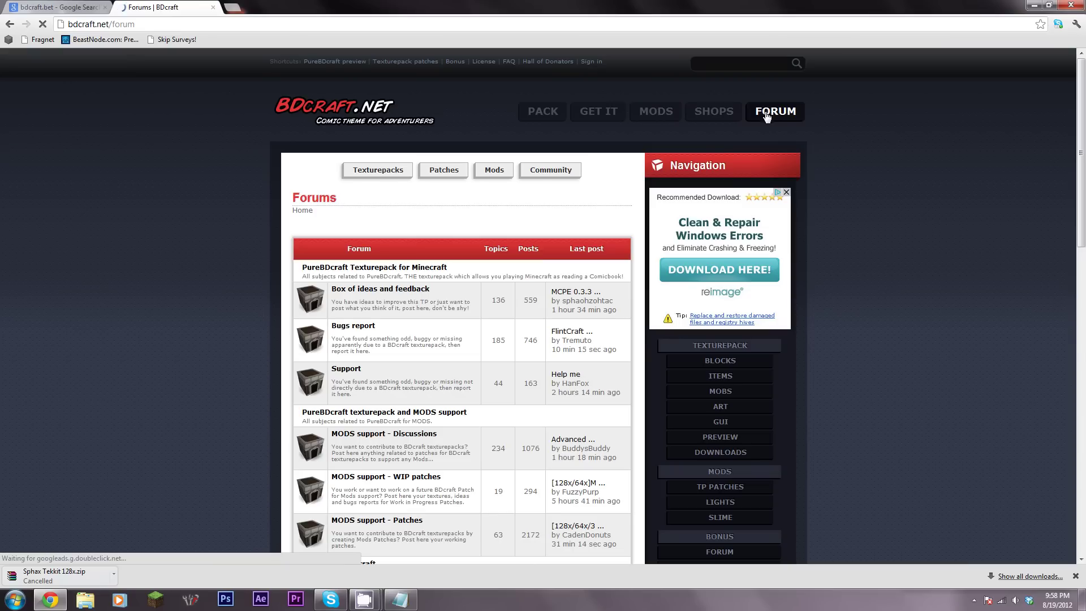
Step: Open MODS support - Patches and read through the Tekkit SMP 2.1.1 & 3.0.3 v2.1 thread
{"action": "scroll", "coordinate": [356, 368], "scroll_direction": "down", "scroll_amount": 2}
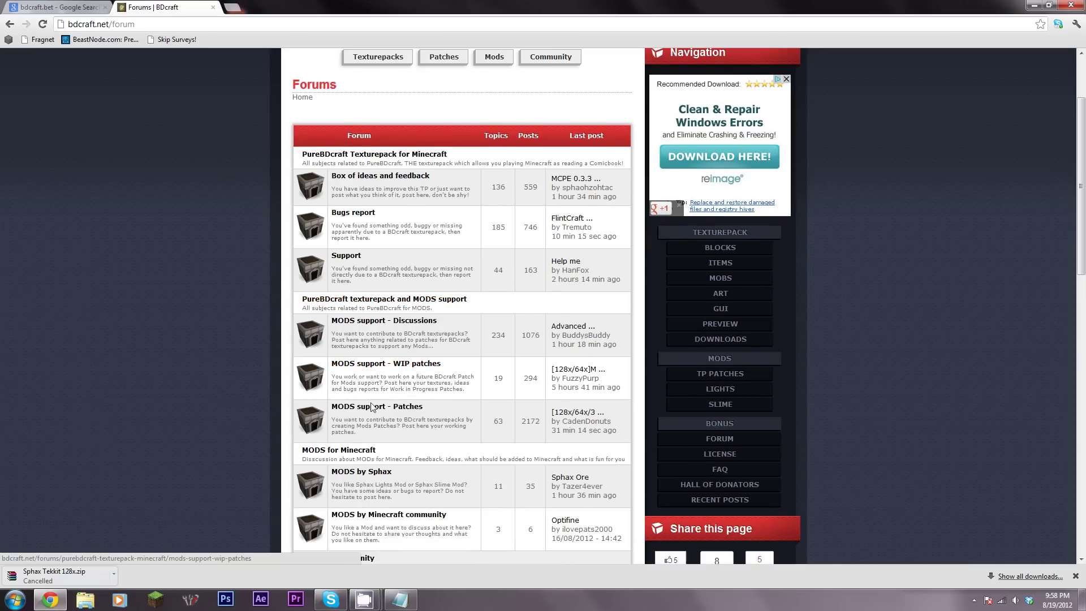
{"action": "left_click", "coordinate": [403, 410]}
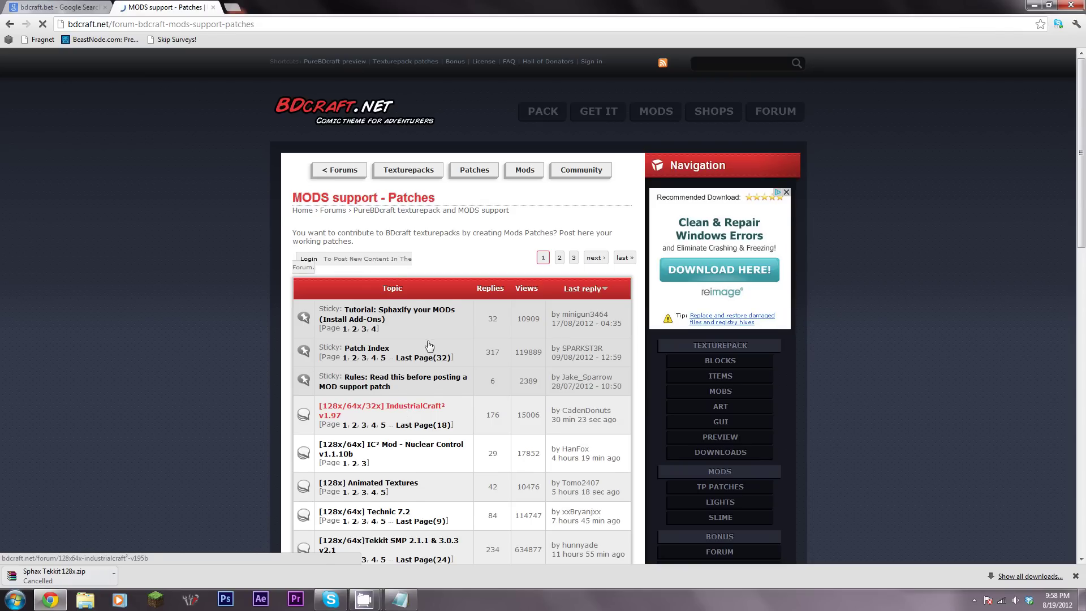
{"action": "scroll", "coordinate": [430, 345], "scroll_direction": "down", "scroll_amount": 3}
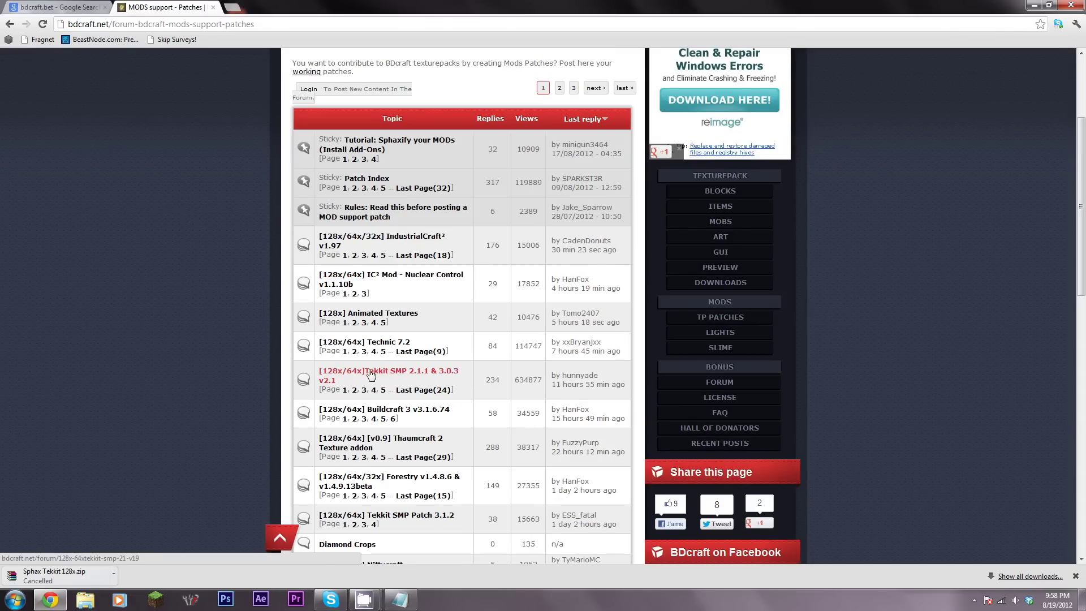
{"action": "left_click", "coordinate": [411, 375]}
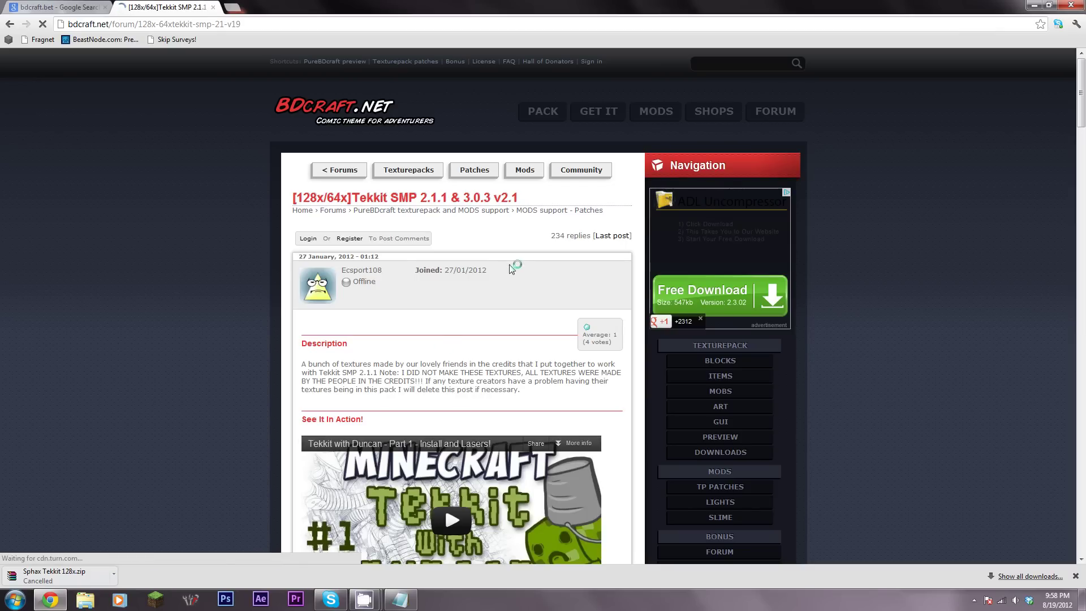
{"action": "scroll", "coordinate": [443, 334], "scroll_direction": "down", "scroll_amount": 3}
{"action": "scroll", "coordinate": [562, 298], "scroll_direction": "down", "scroll_amount": 4}
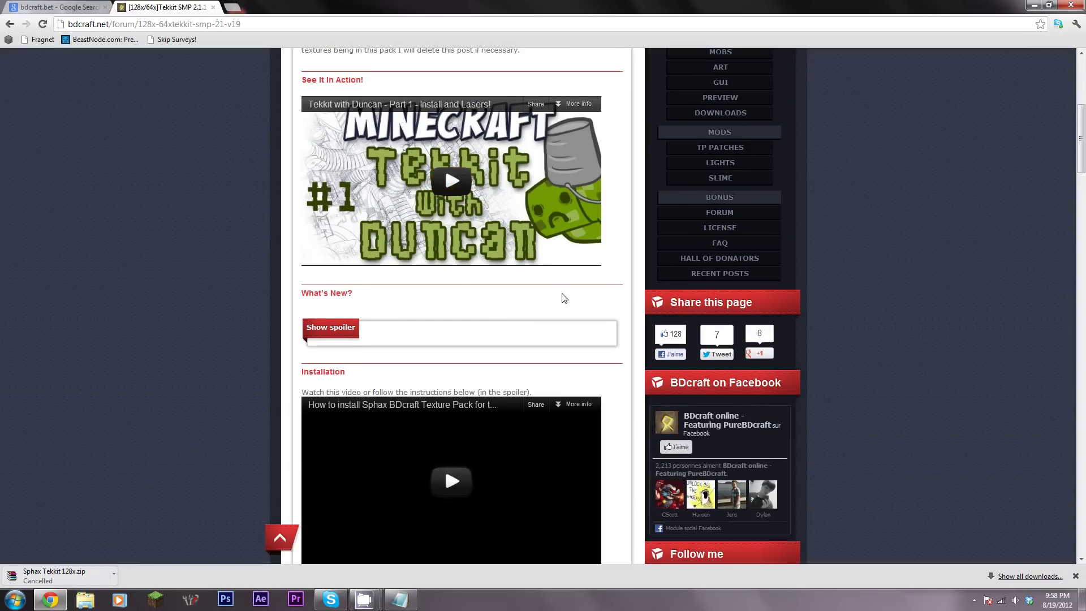
{"action": "scroll", "coordinate": [511, 330], "scroll_direction": "down", "scroll_amount": 5}
{"action": "scroll", "coordinate": [510, 330], "scroll_direction": "down", "scroll_amount": 4}
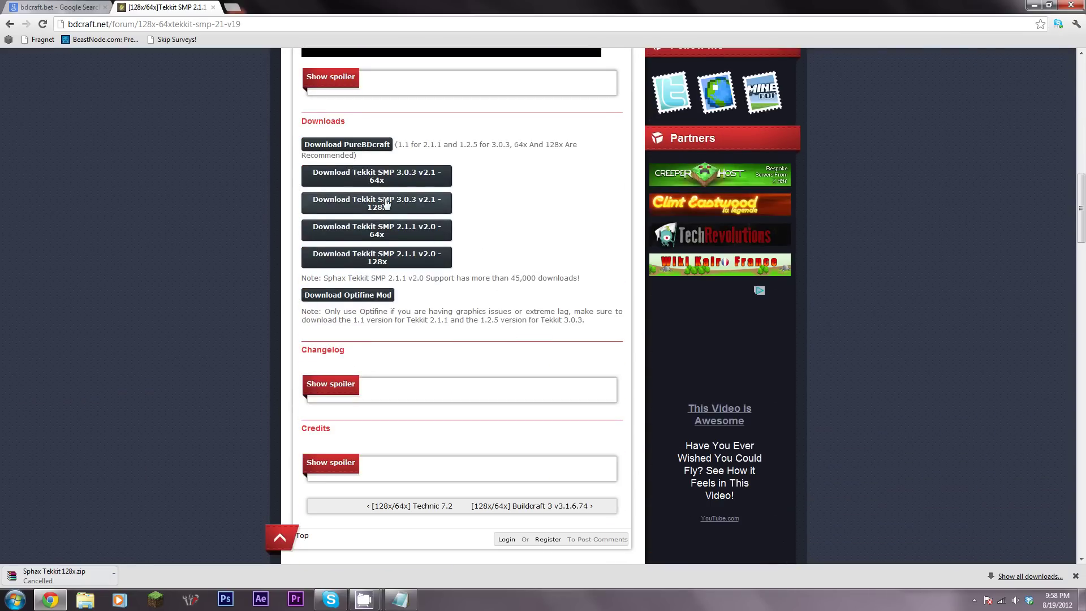
{"action": "scroll", "coordinate": [492, 293], "scroll_direction": "down", "scroll_amount": 3}
{"action": "scroll", "coordinate": [491, 294], "scroll_direction": "up", "scroll_amount": 3}
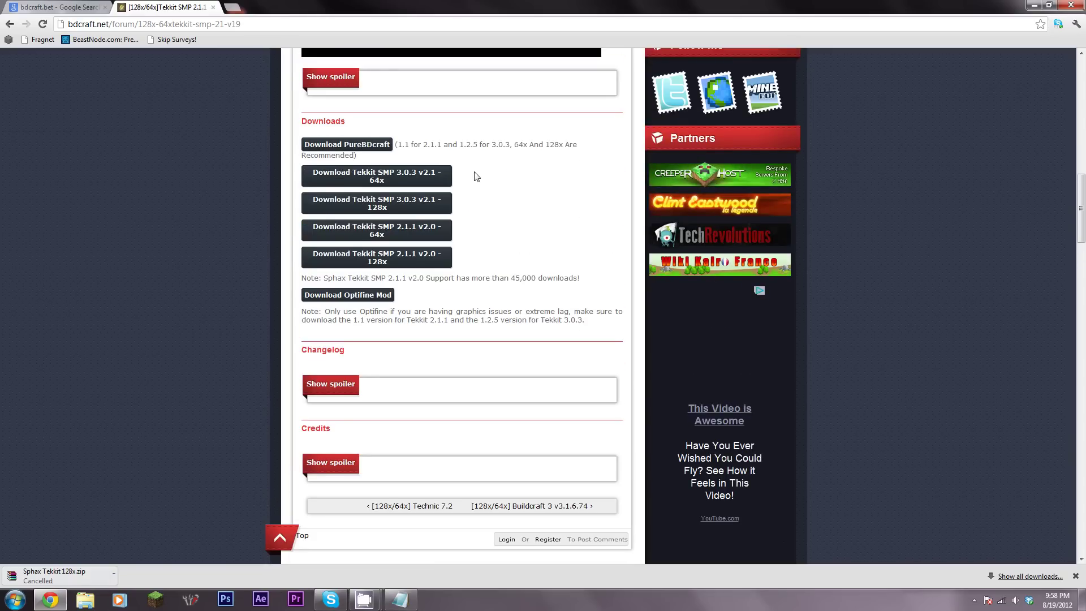
Step: Return to the topic list and open the Tekkit SMP 3.1.2 v1.3 Addon Pack thread
{"action": "left_click", "coordinate": [10, 24]}
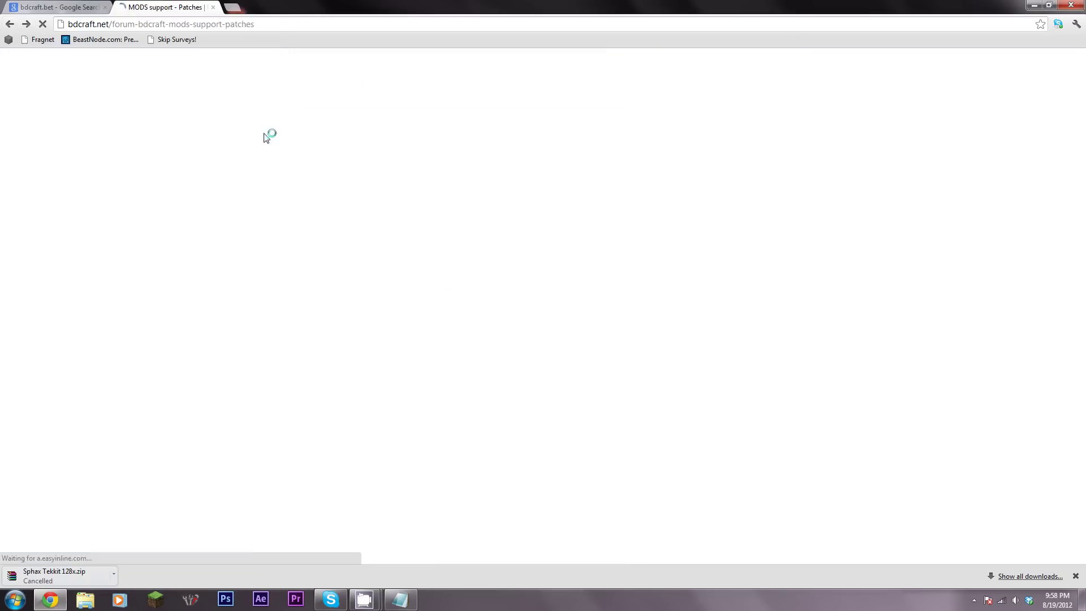
{"action": "scroll", "coordinate": [440, 342], "scroll_direction": "down", "scroll_amount": 3}
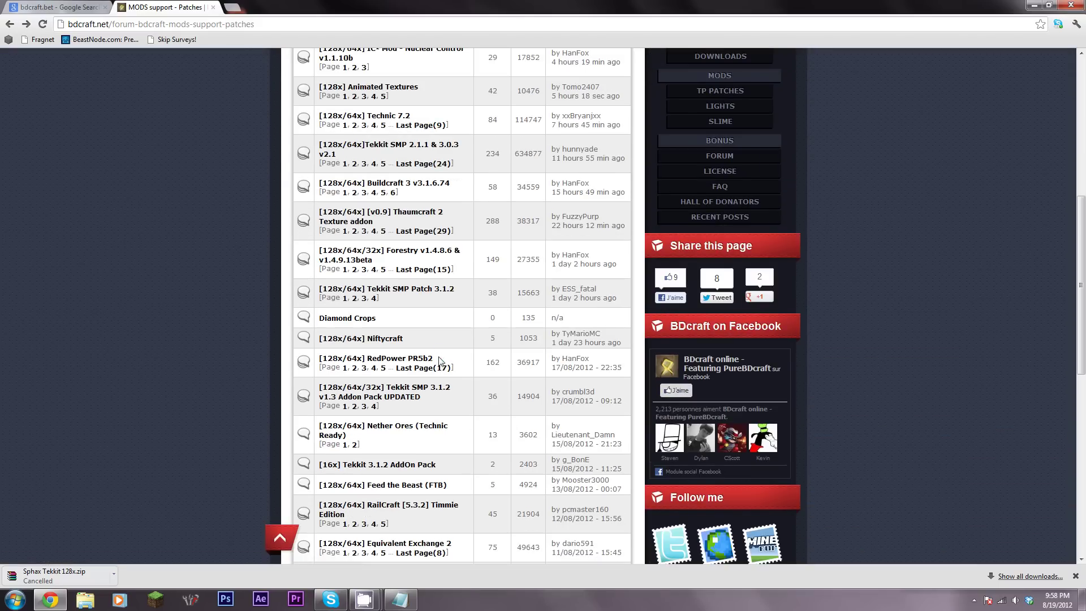
{"action": "left_click", "coordinate": [394, 403]}
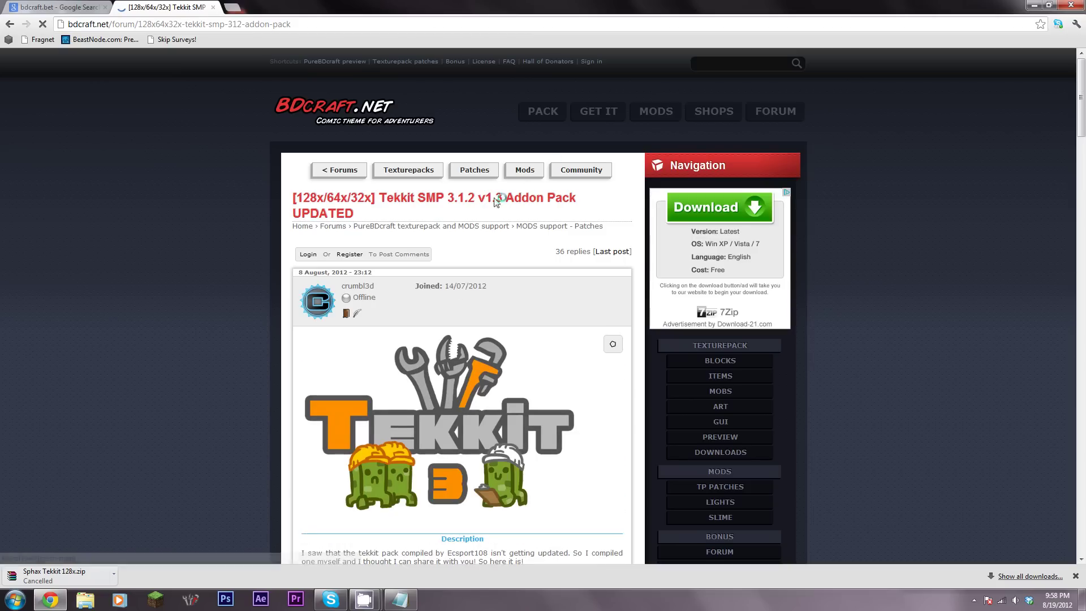
Step: Scroll the Tekkit SMP 3.1.2 Addon Pack thread down to its Downloads section
{"action": "scroll", "coordinate": [487, 400], "scroll_direction": "down", "scroll_amount": 1}
{"action": "scroll", "coordinate": [487, 400], "scroll_direction": "down", "scroll_amount": 8}
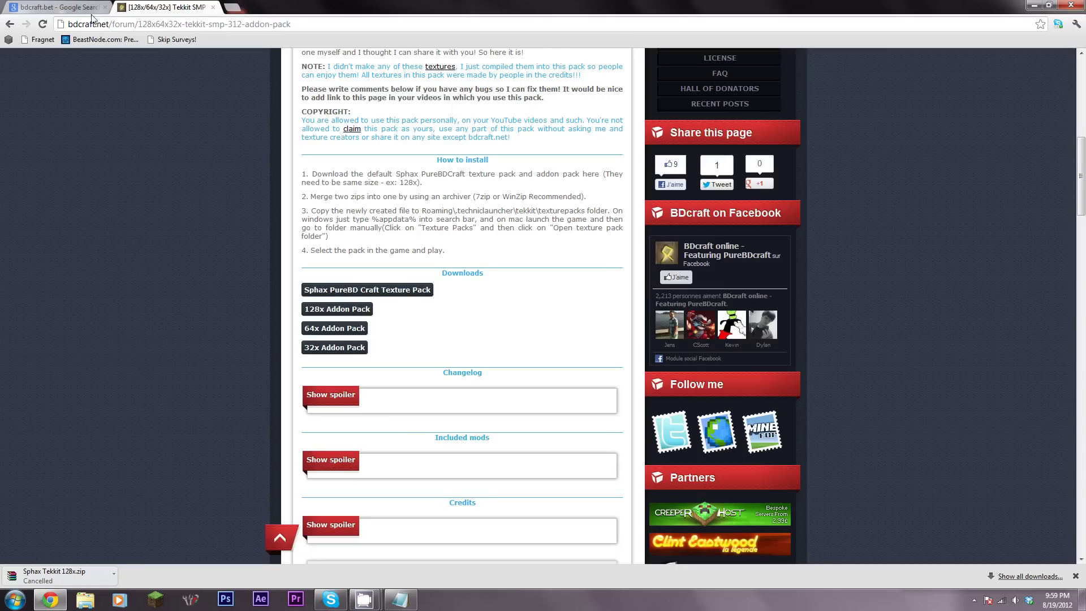
{"action": "scroll", "coordinate": [594, 240], "scroll_direction": "up", "scroll_amount": 15}
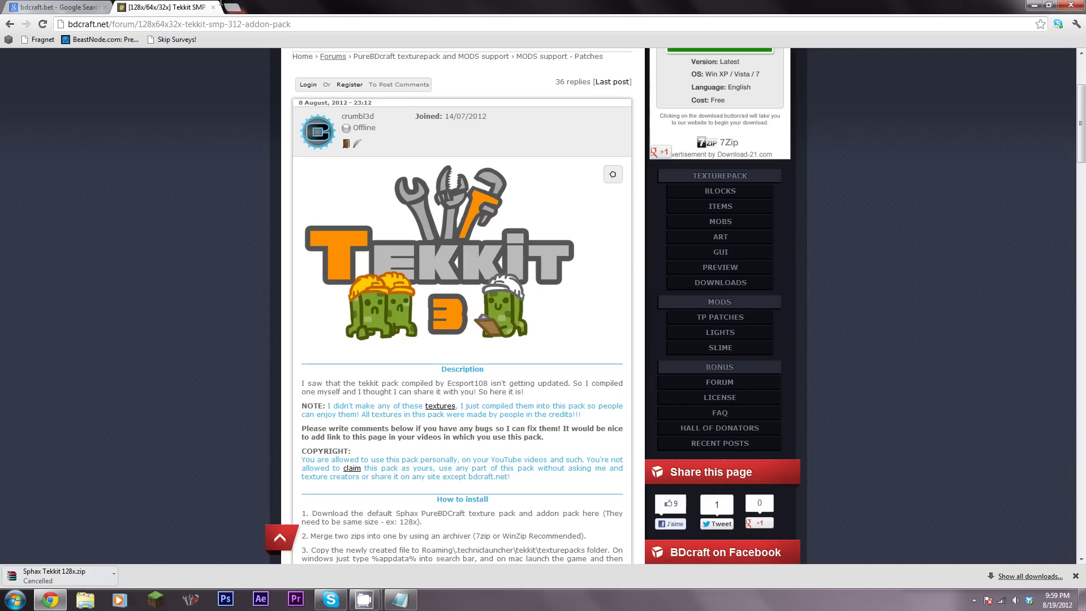
Step: Close the leftover Google Search tab and open the texture pack download page
{"action": "left_click", "coordinate": [93, 8]}
{"action": "left_click", "coordinate": [106, 7]}
{"action": "scroll", "coordinate": [589, 129], "scroll_direction": "up", "scroll_amount": 5}
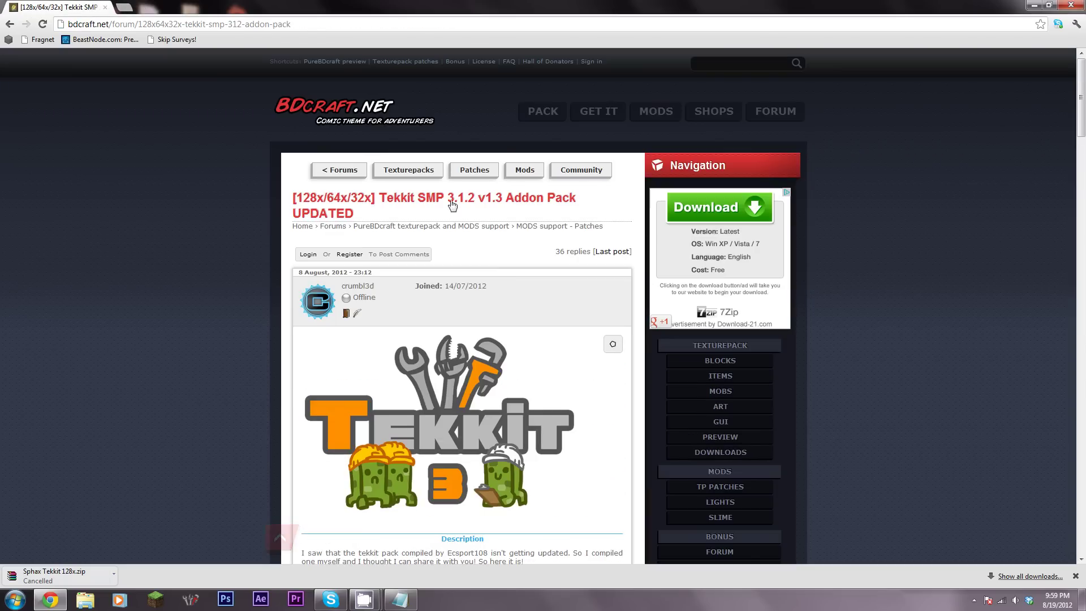
{"action": "left_click", "coordinate": [608, 123]}
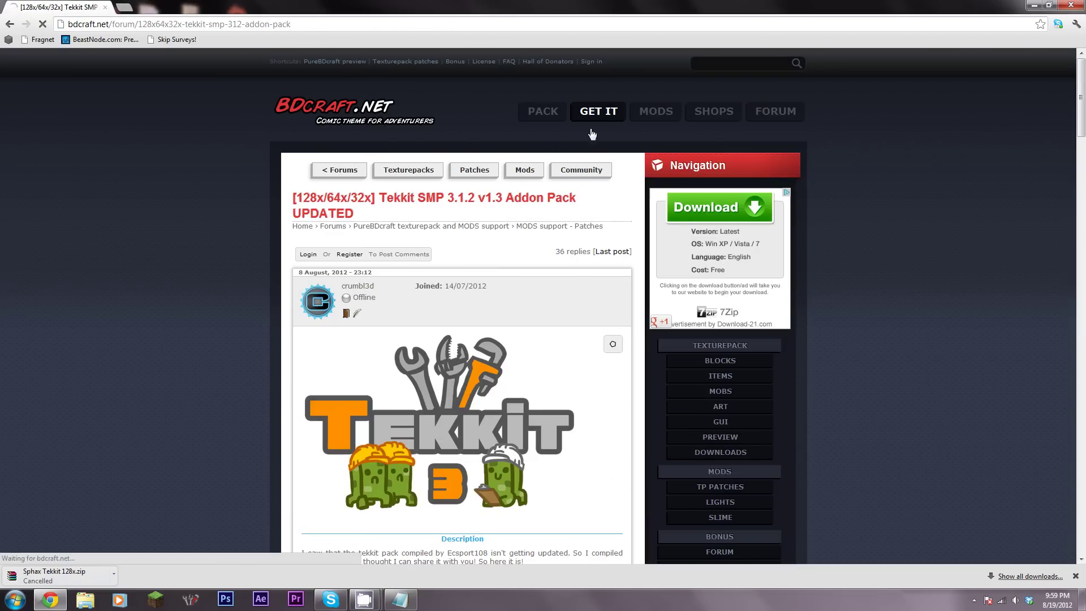
Step: Download the 128x128 PureBDcraft pack for MC1.2.5 and the 128x Tekkit addon pack zips
{"action": "scroll", "coordinate": [463, 321], "scroll_direction": "down", "scroll_amount": 3}
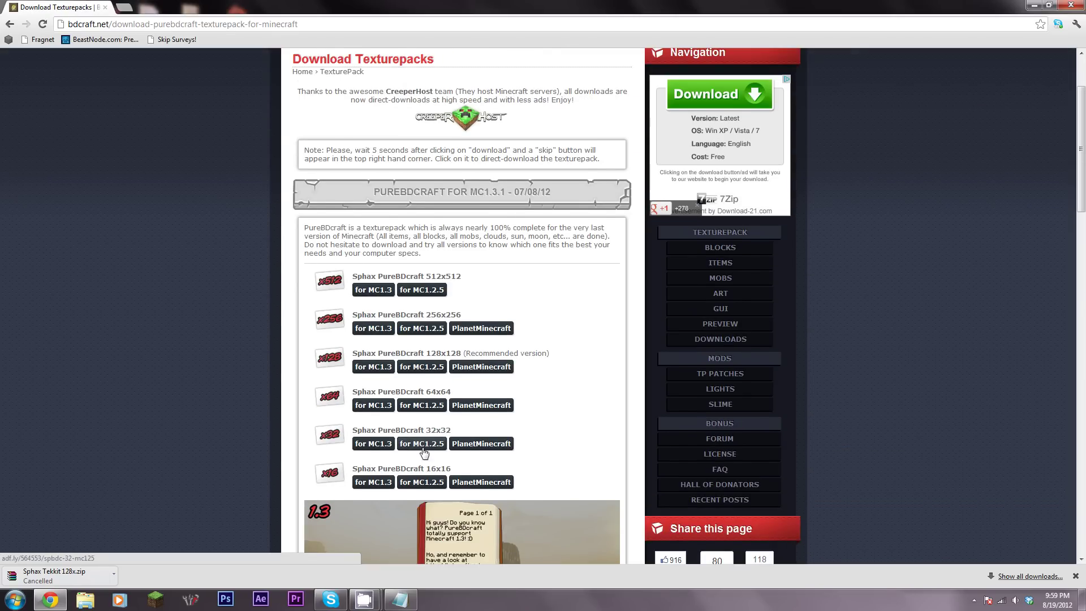
{"action": "left_click", "coordinate": [424, 369]}
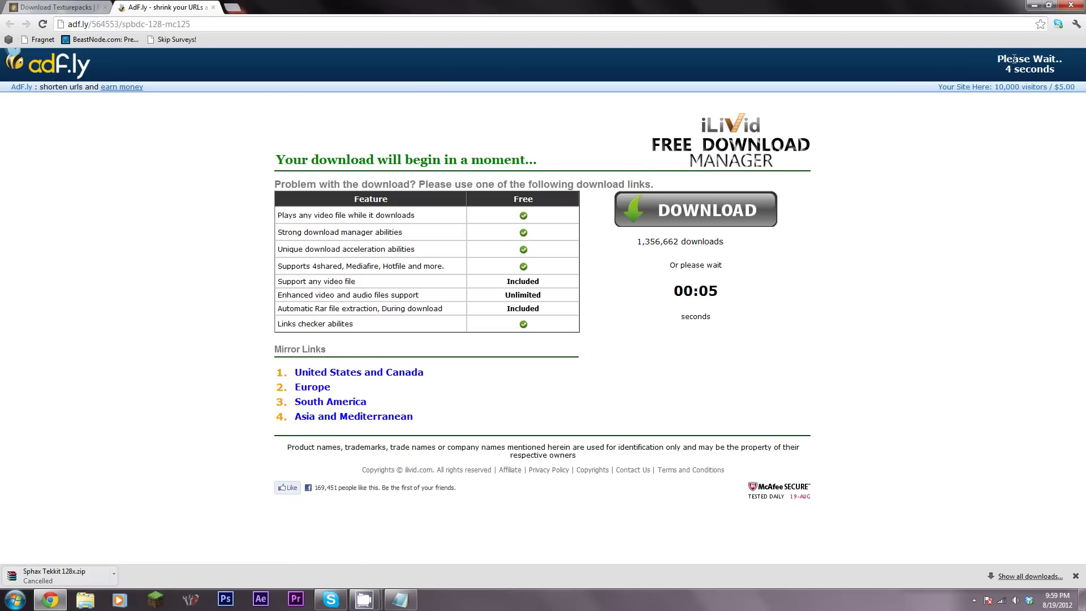
{"action": "mouse_move", "coordinate": [362, 591]}
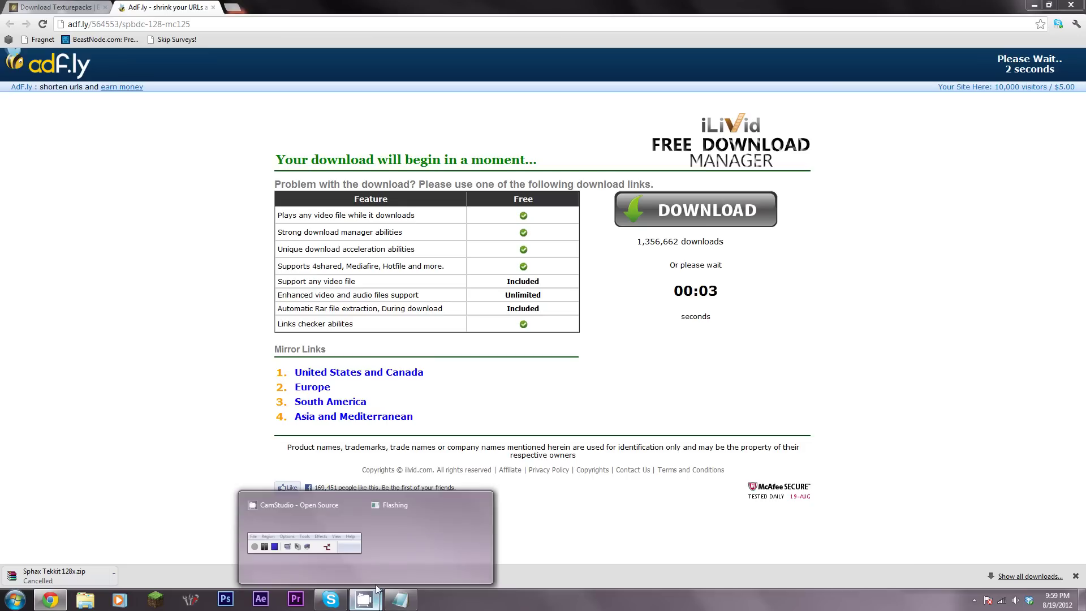
{"action": "left_click", "coordinate": [309, 541]}
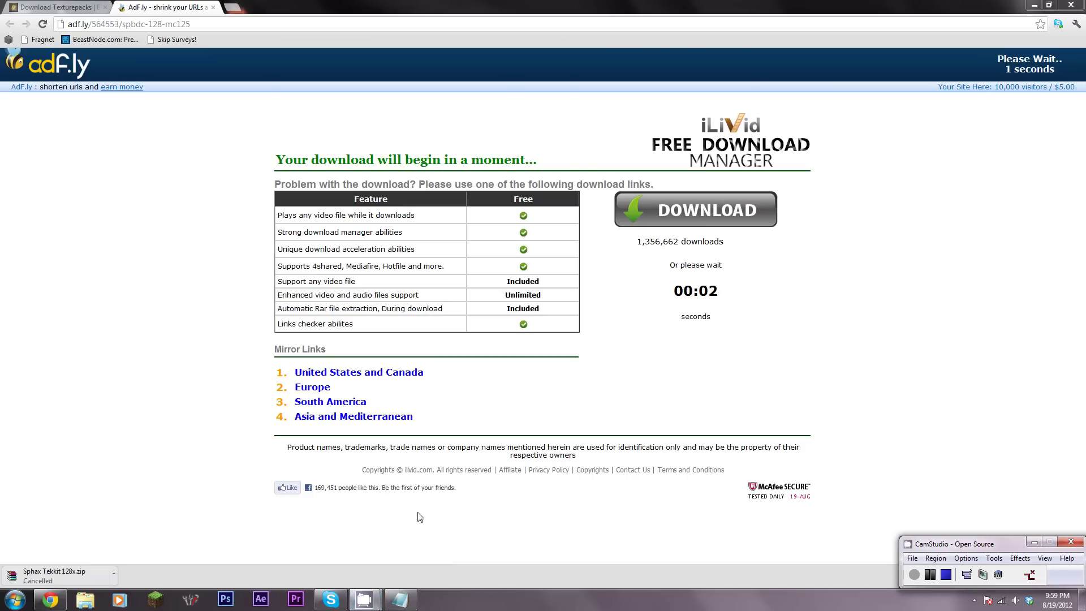
{"action": "left_click", "coordinate": [930, 575]}
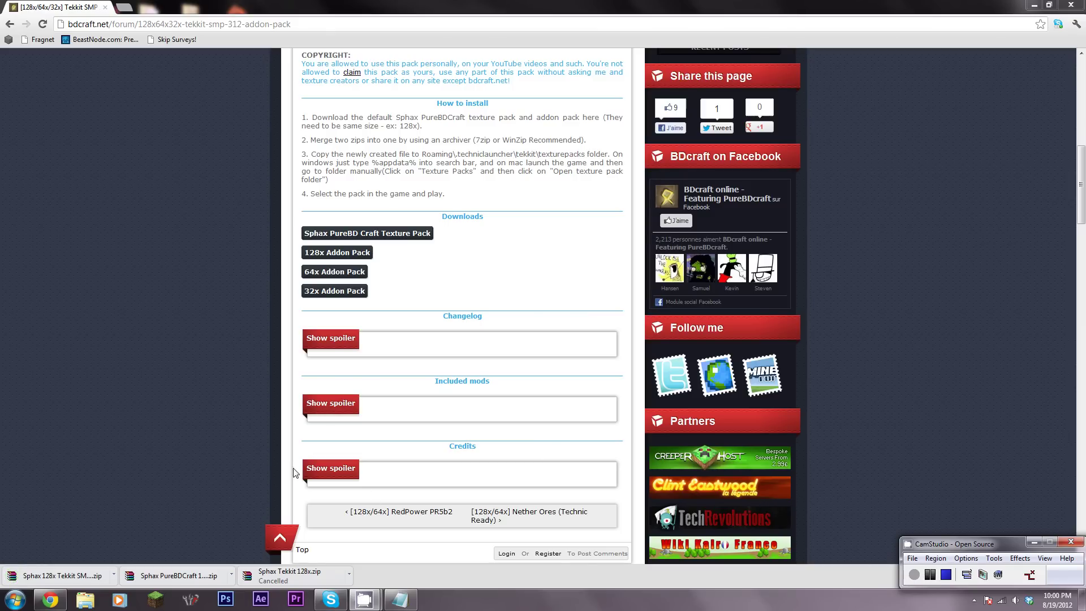
Step: Open the PureBDcraft zip in WinRAR and move its window to the upper left
{"action": "left_click", "coordinate": [178, 574]}
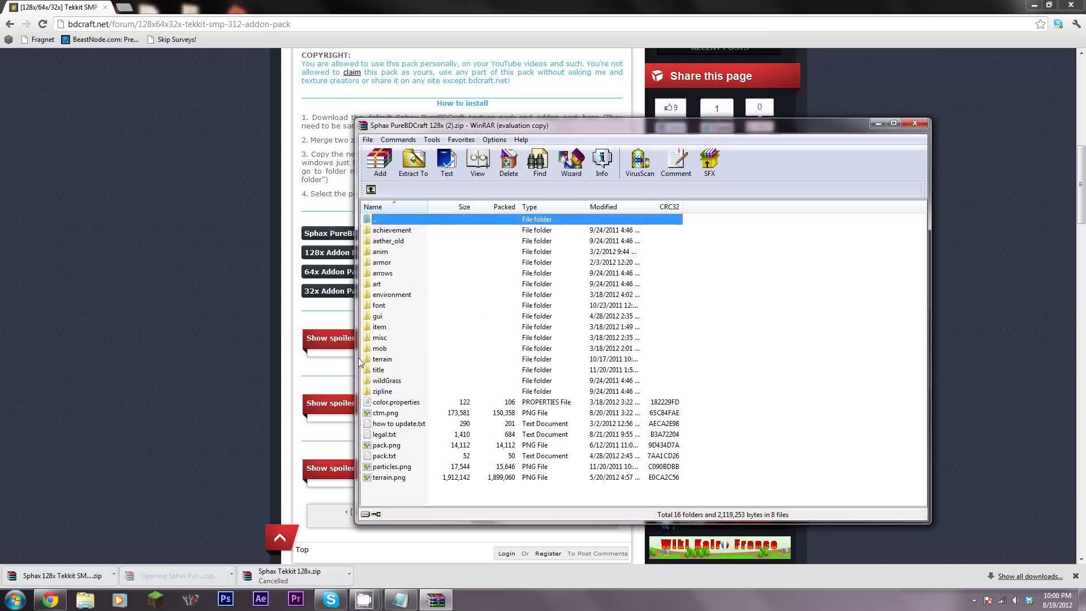
{"action": "left_click_drag", "start_coordinate": [426, 119], "coordinate": [422, 113]}
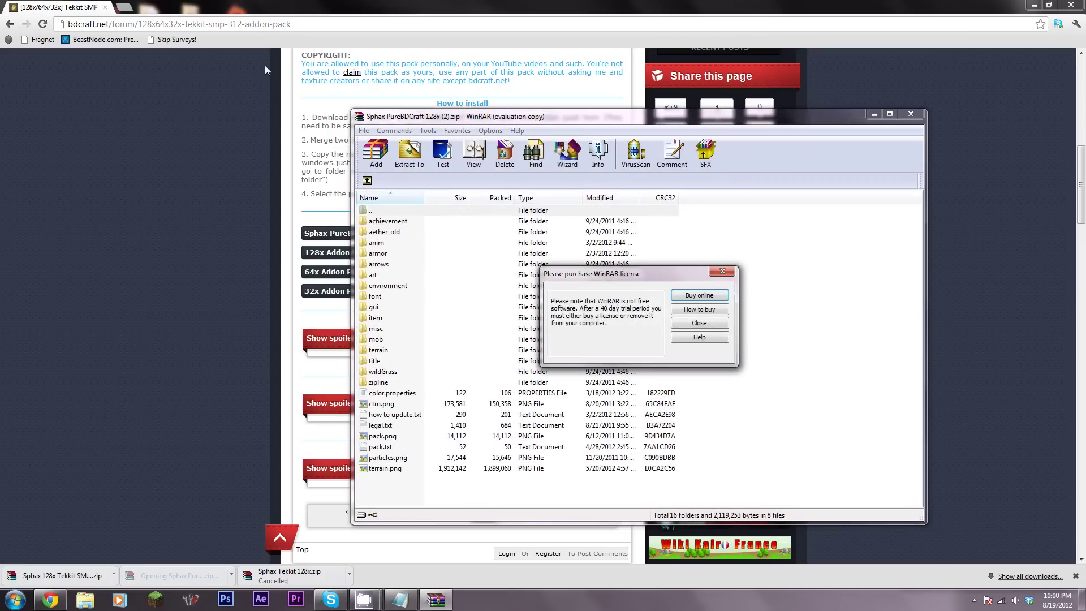
{"action": "left_click", "coordinate": [711, 327]}
{"action": "left_click_drag", "start_coordinate": [405, 120], "coordinate": [148, 72]}
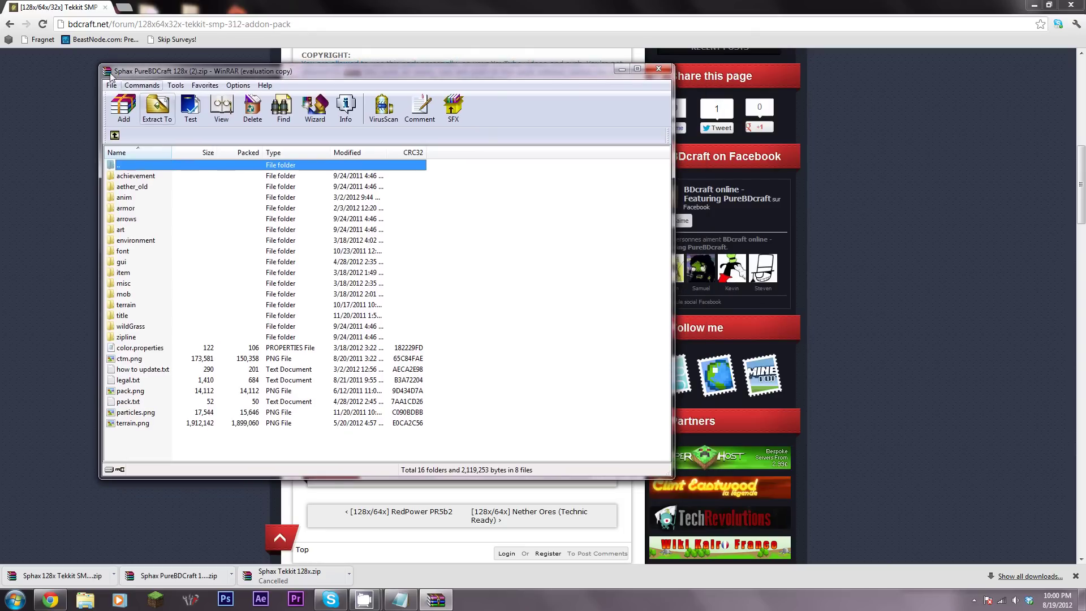
Step: Open the Tekkit addon zip beside it, placing its window on the right
{"action": "left_click", "coordinate": [67, 576]}
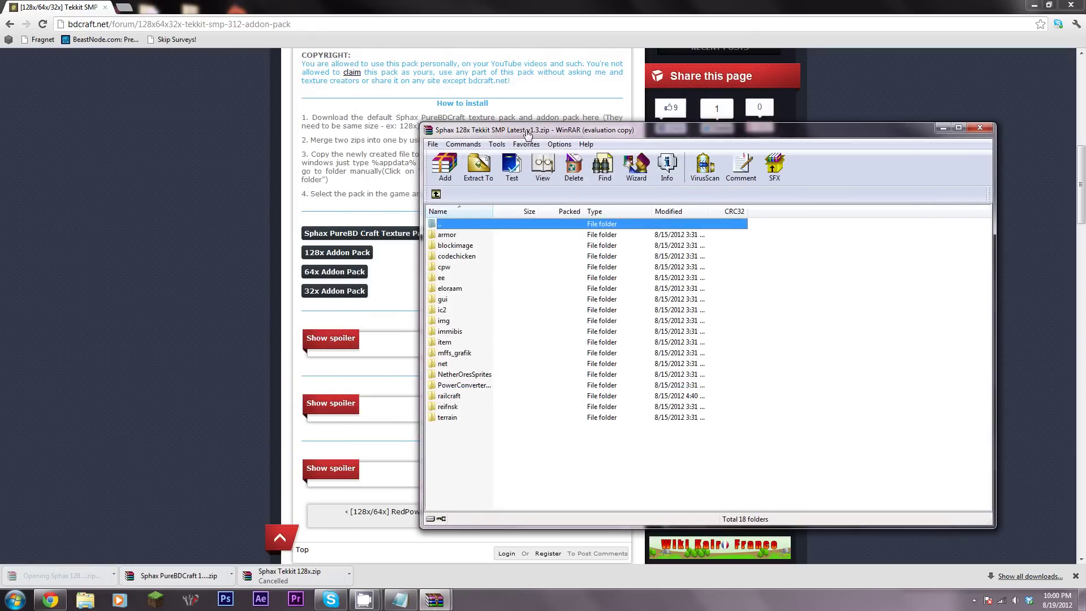
{"action": "left_click_drag", "start_coordinate": [513, 134], "coordinate": [528, 133]}
{"action": "left_click", "coordinate": [1033, 4]}
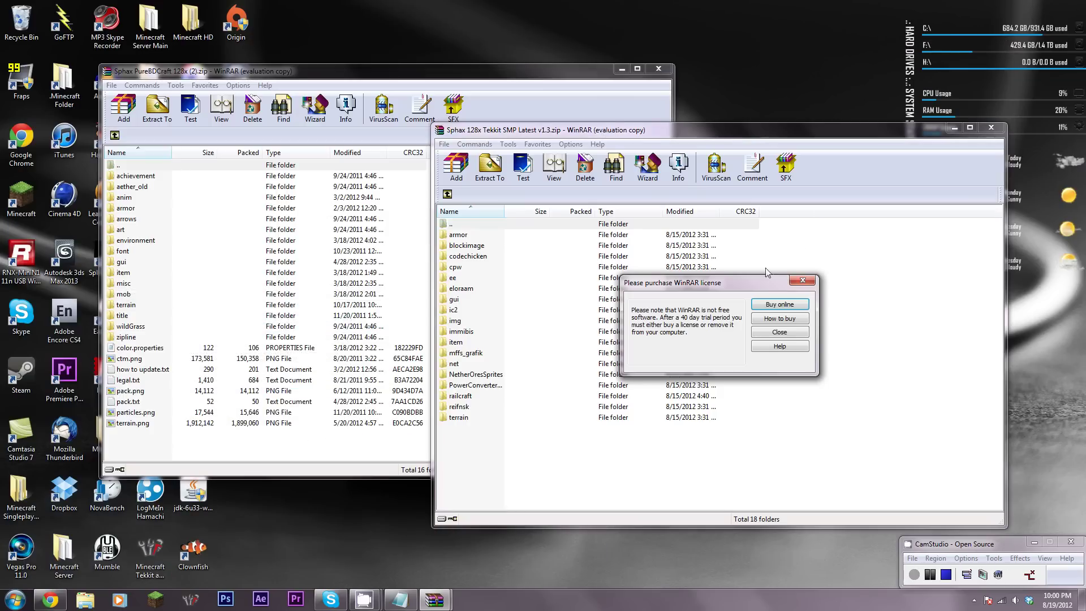
{"action": "left_click", "coordinate": [780, 332]}
{"action": "left_click_drag", "start_coordinate": [592, 132], "coordinate": [738, 109]}
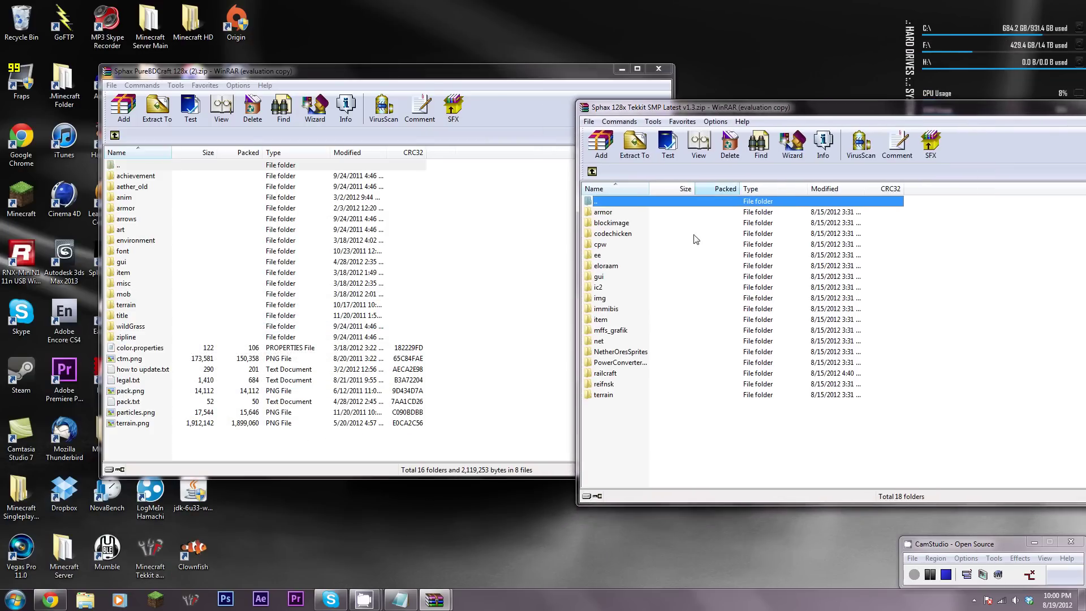
Step: Drag all 18 Tekkit folders into the PureBDcraft archive, confirm, and reopen it to verify
{"action": "left_click_drag", "start_coordinate": [652, 434], "coordinate": [436, 391]}
{"action": "left_click", "coordinate": [377, 371]}
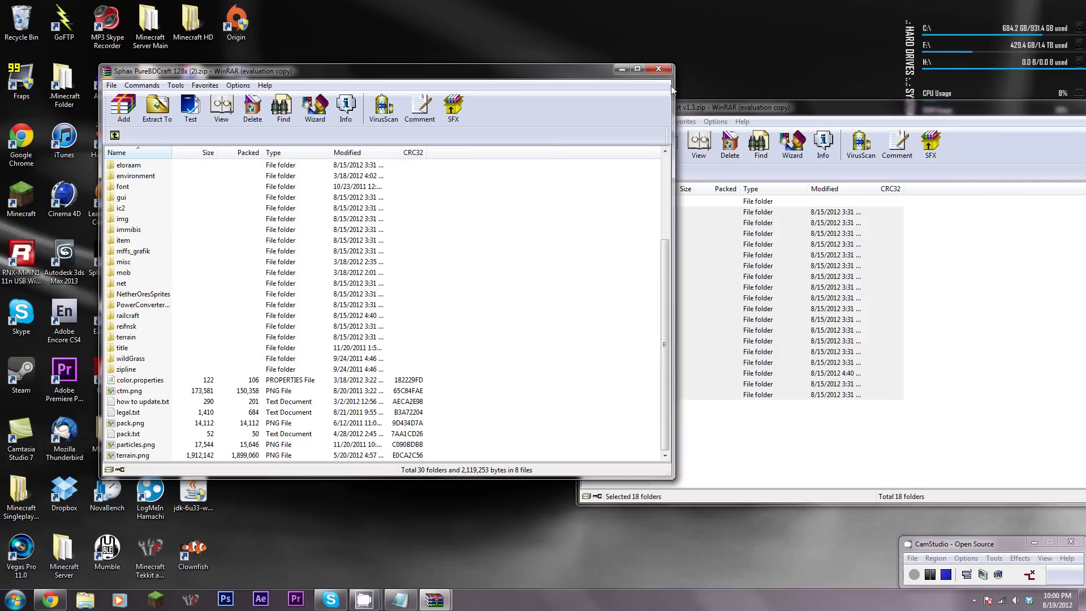
{"action": "left_click", "coordinate": [658, 68]}
{"action": "left_click", "coordinate": [50, 599]}
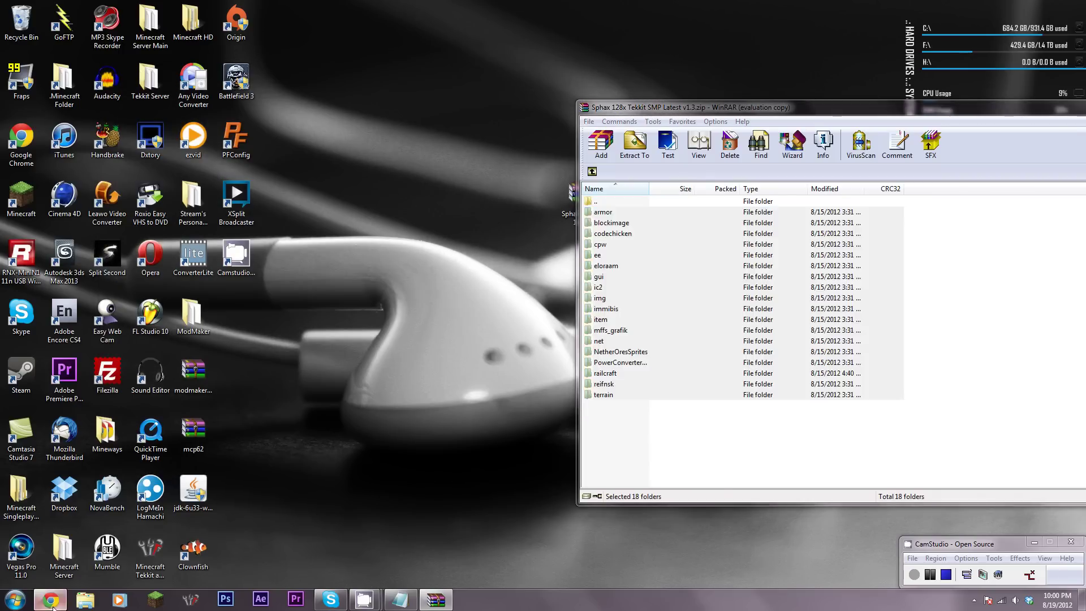
{"action": "left_click", "coordinate": [169, 566]}
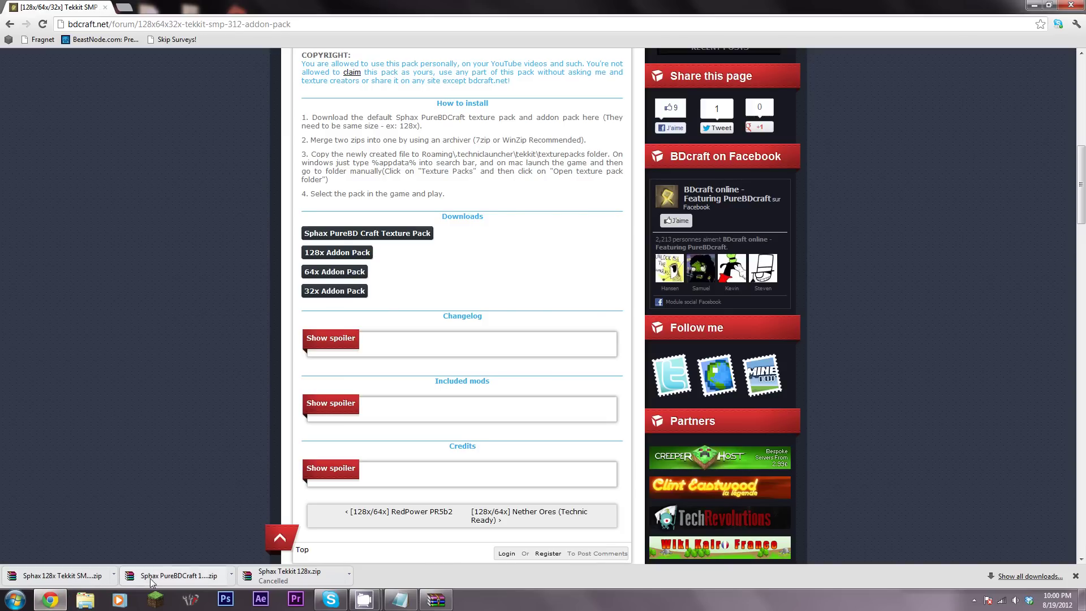
{"action": "left_click", "coordinate": [150, 581]}
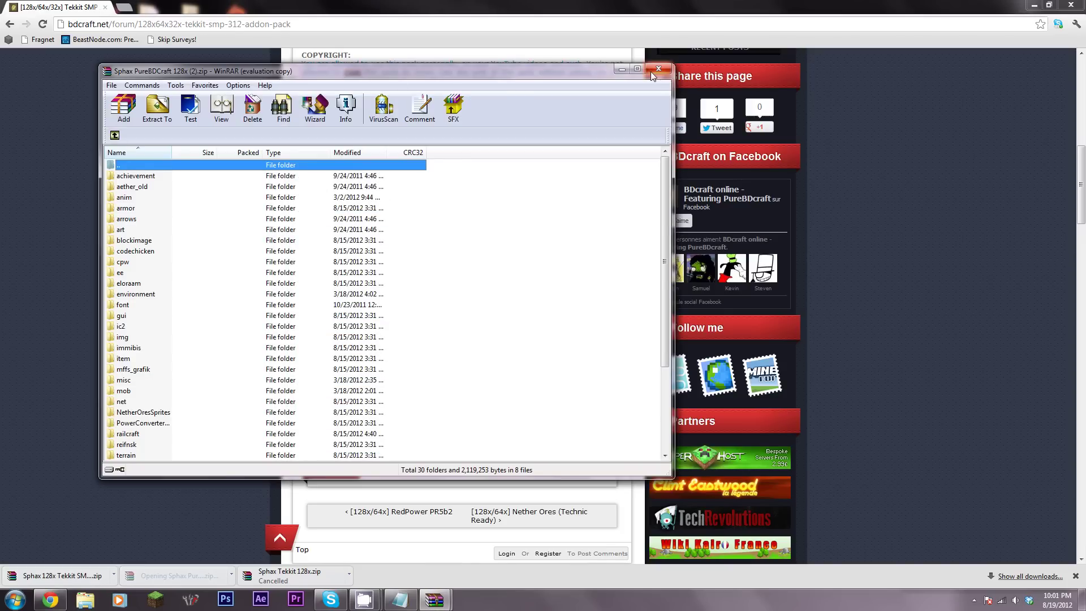